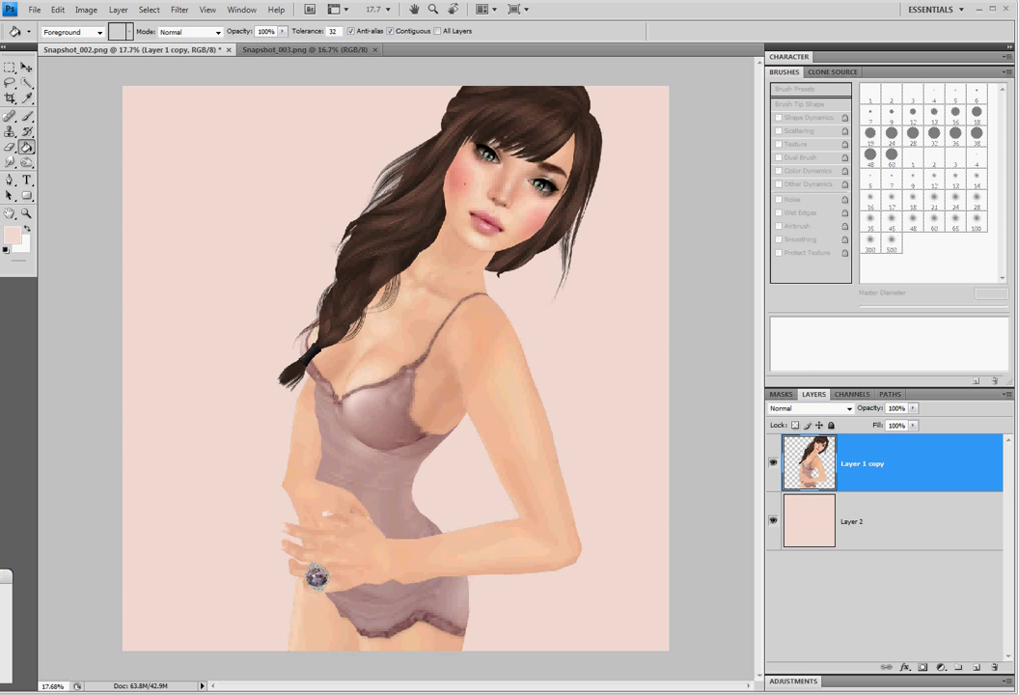
- Duplicate Layer 1 copy and hide the duplicate, keeping it as an untouched backup
key("ctrl+j")
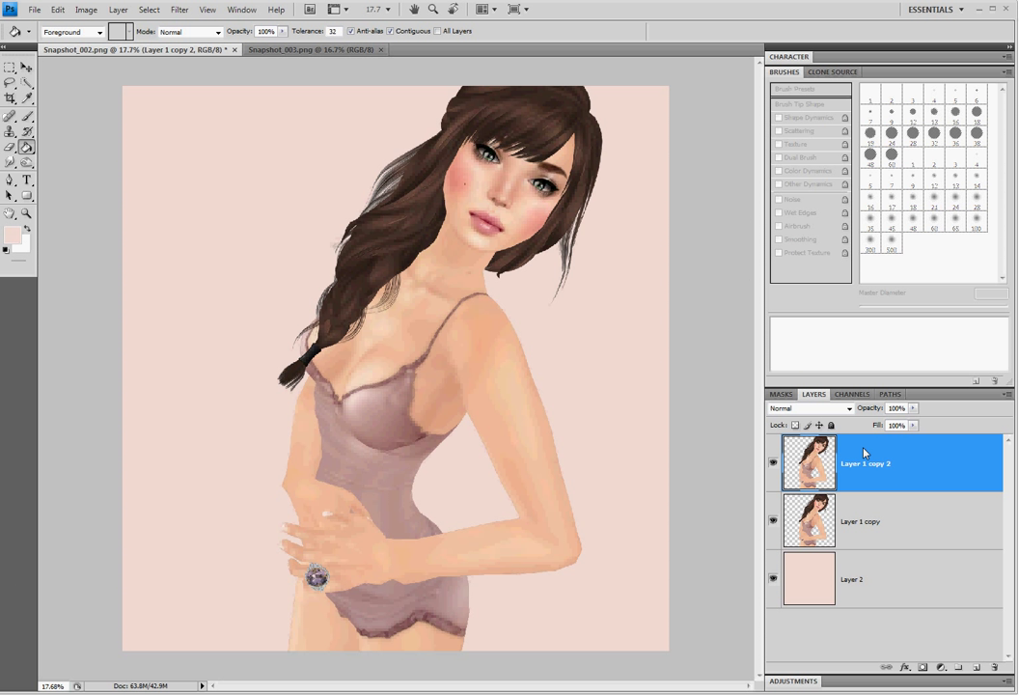
left_click(772, 463)
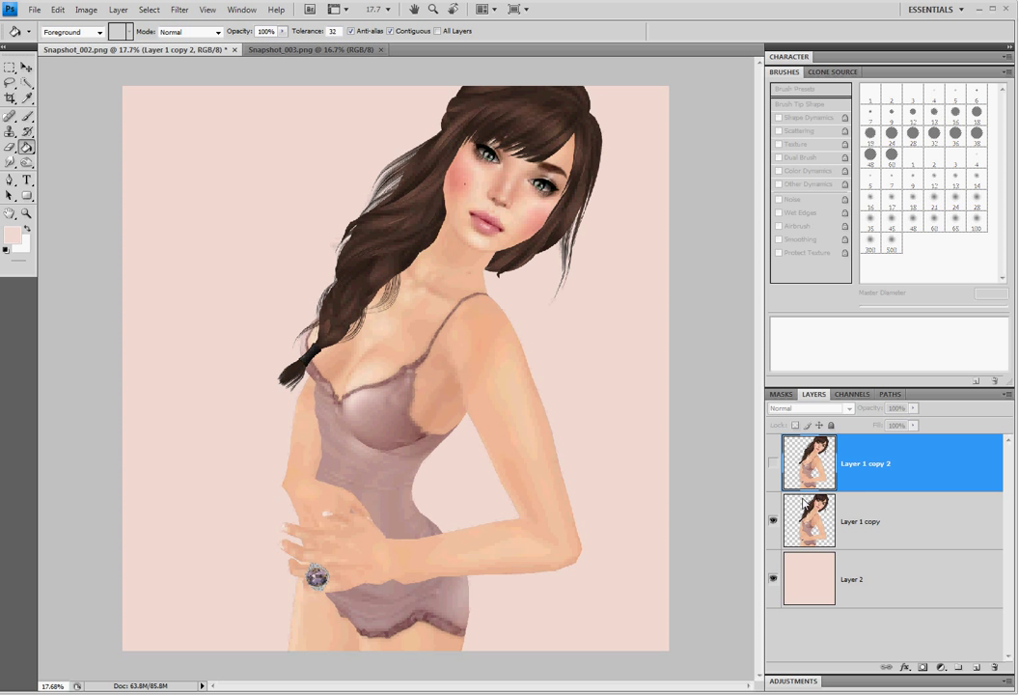
left_click(870, 523)
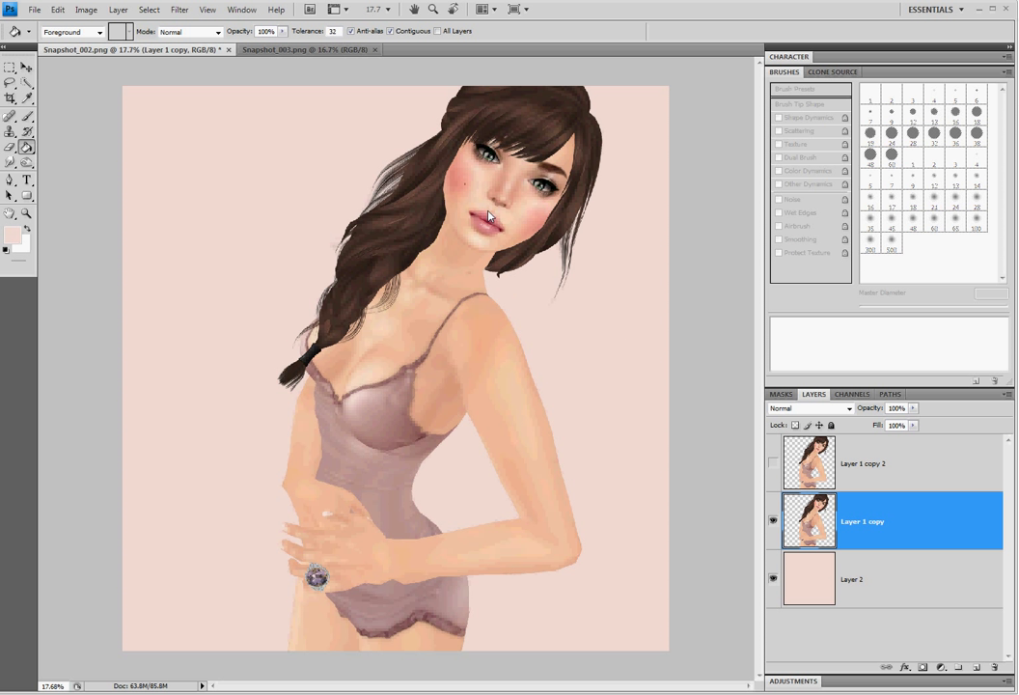
left_click(859, 471)
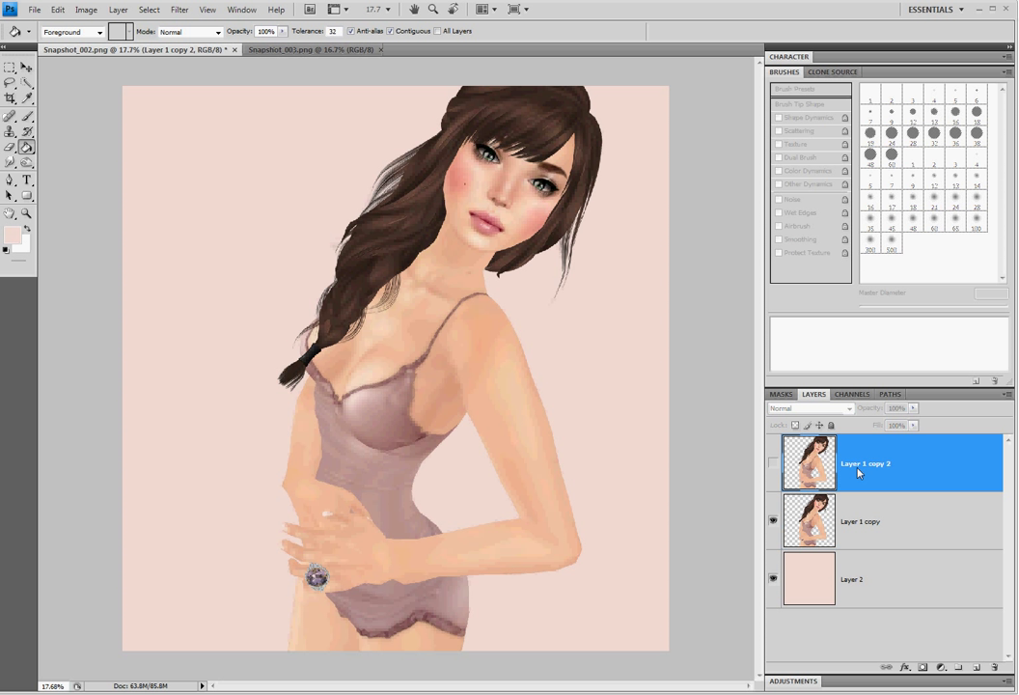
- Select Layer 1 copy and open it in the Liquify filter
left_click(907, 514)
left_click(182, 11)
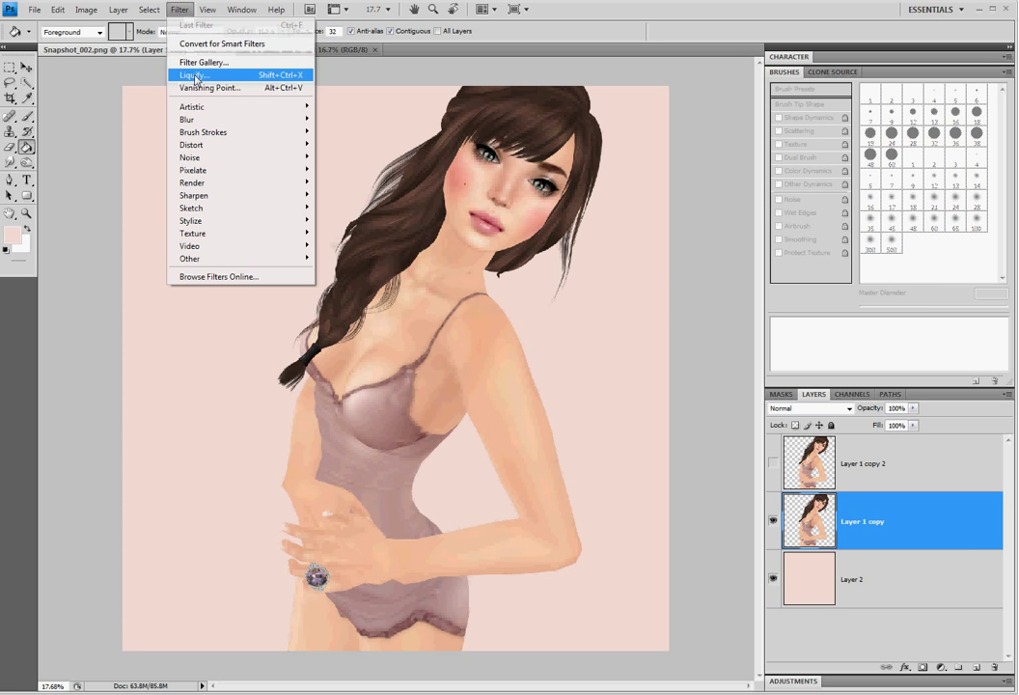
left_click(192, 76)
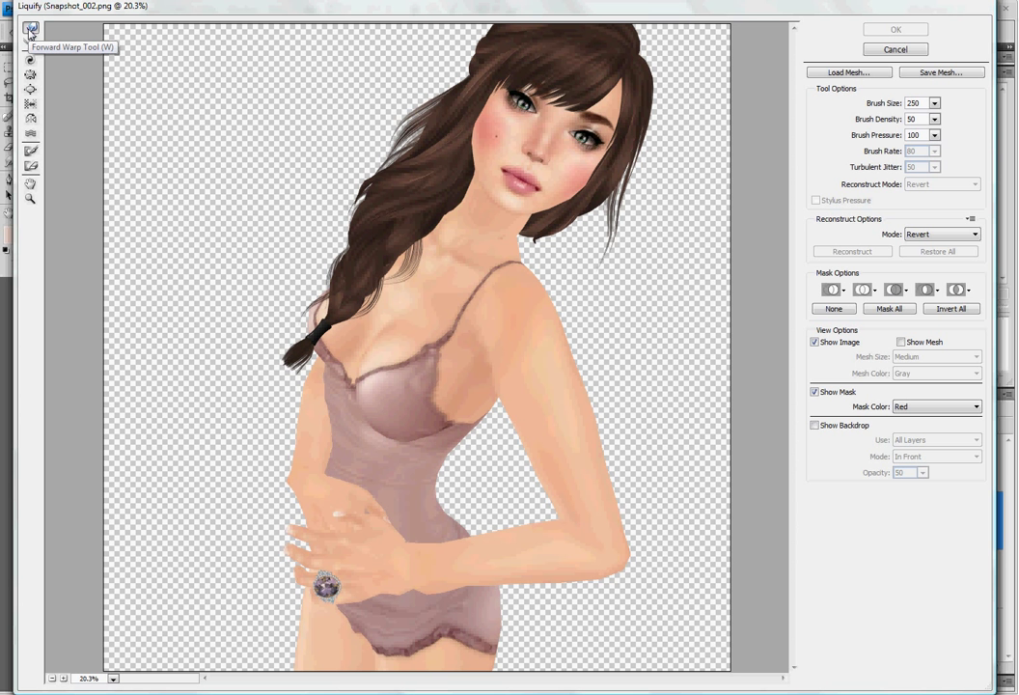
- Try enlarging the bust with the Bloat tool at brush size 1000
left_click(30, 91)
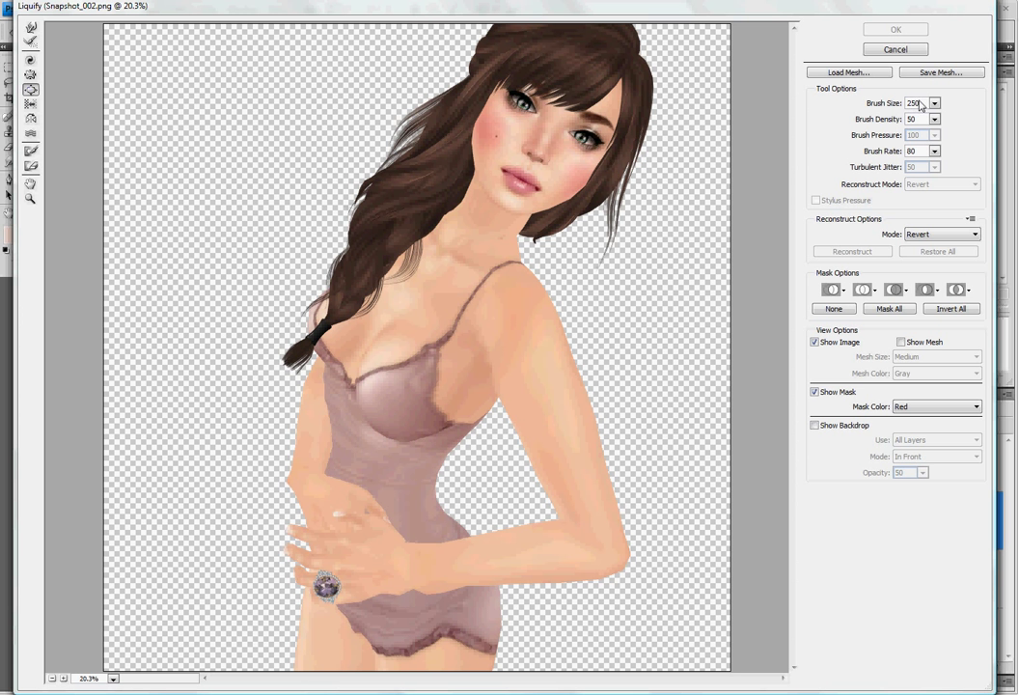
type("1000")
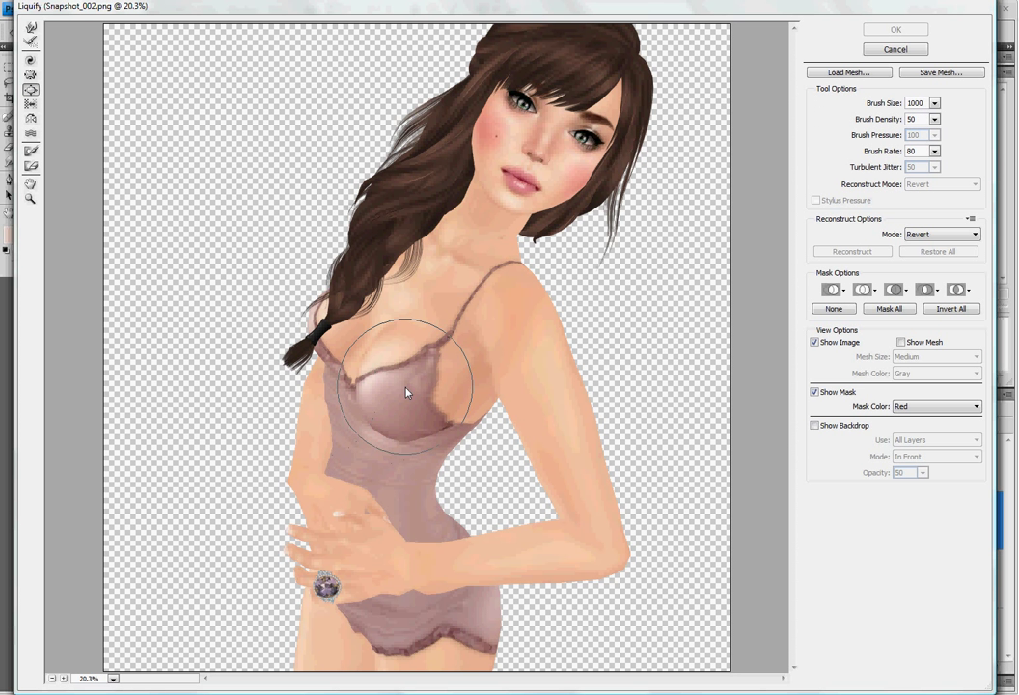
mouse_move(407, 391)
left_mouse_down()
mouse_move(403, 405)
mouse_move(407, 391)
left_mouse_up()
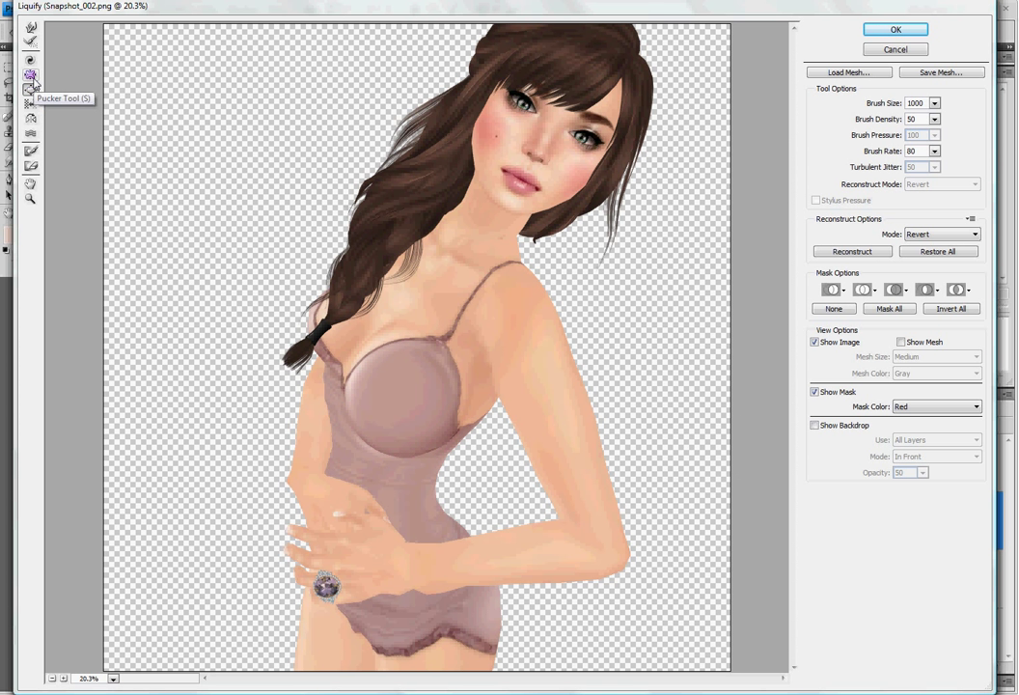
- Try shrinking the same bust area with the Pucker tool, and restore the original figure
left_click(32, 77)
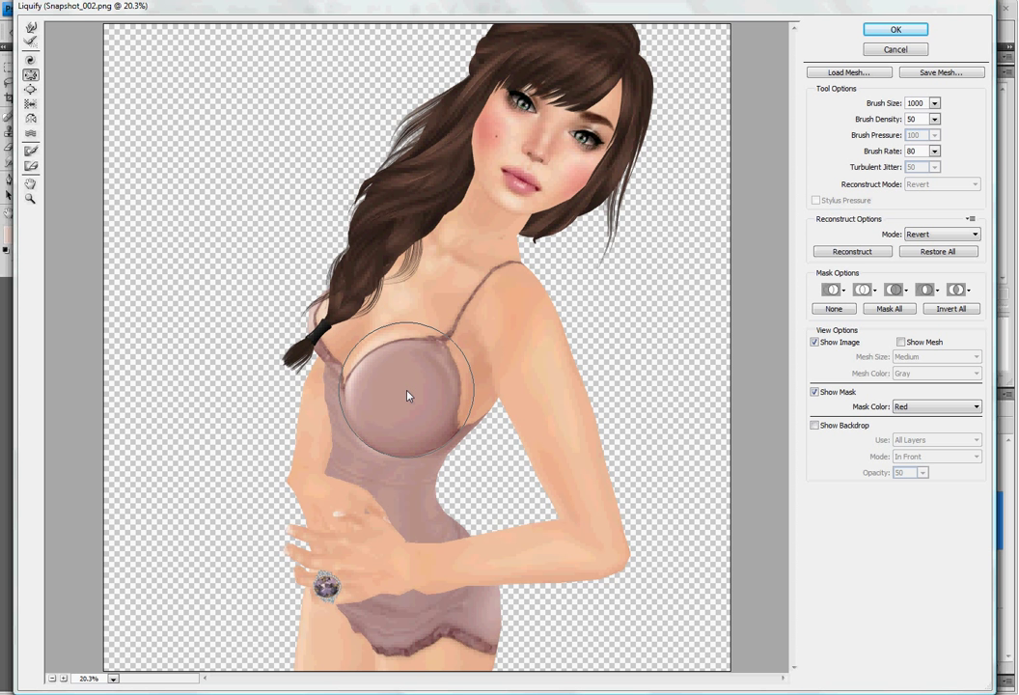
mouse_move(408, 396)
left_mouse_down()
mouse_move(413, 386)
mouse_move(399, 432)
left_mouse_up()
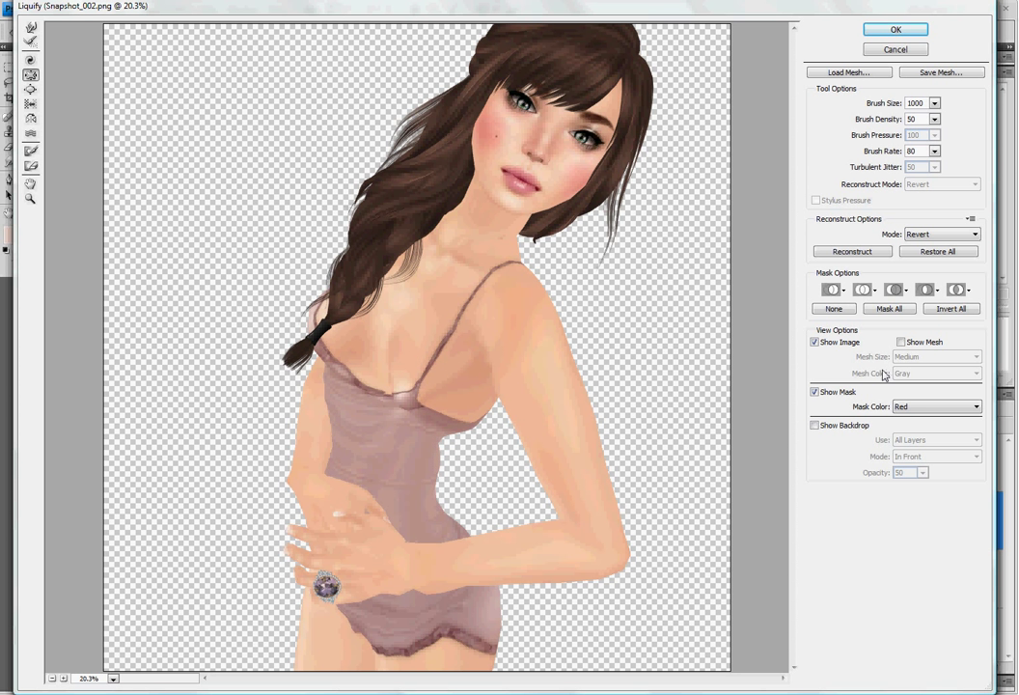
left_click(818, 252)
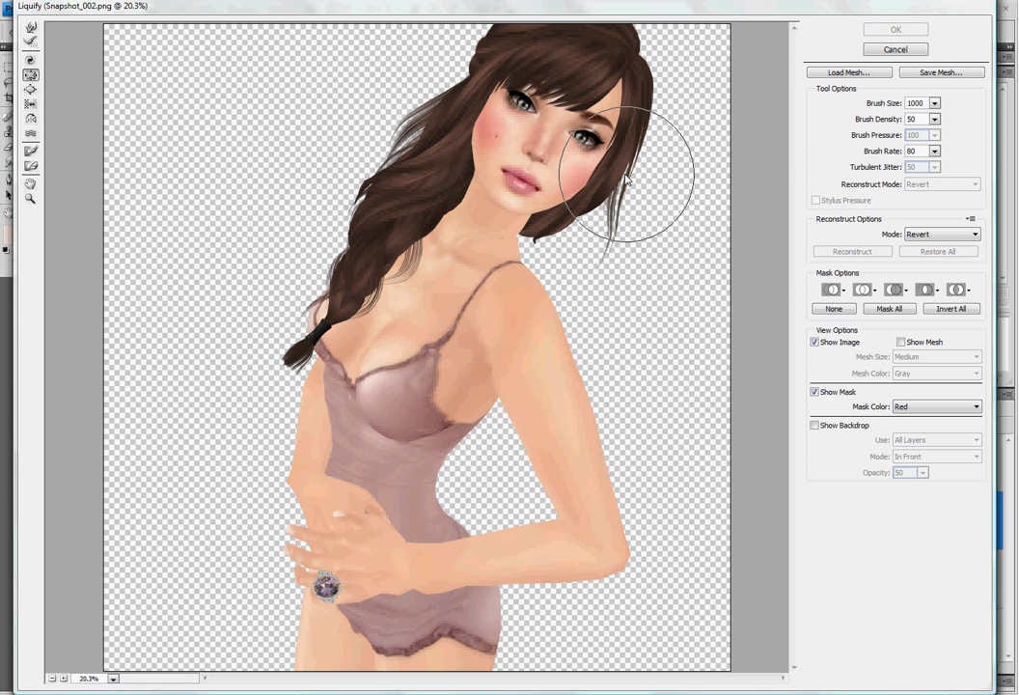
- Smooth the angular outlines of the cheeks, lower hair and neck with the Forward Warp tool at brush size 250
left_click(33, 29)
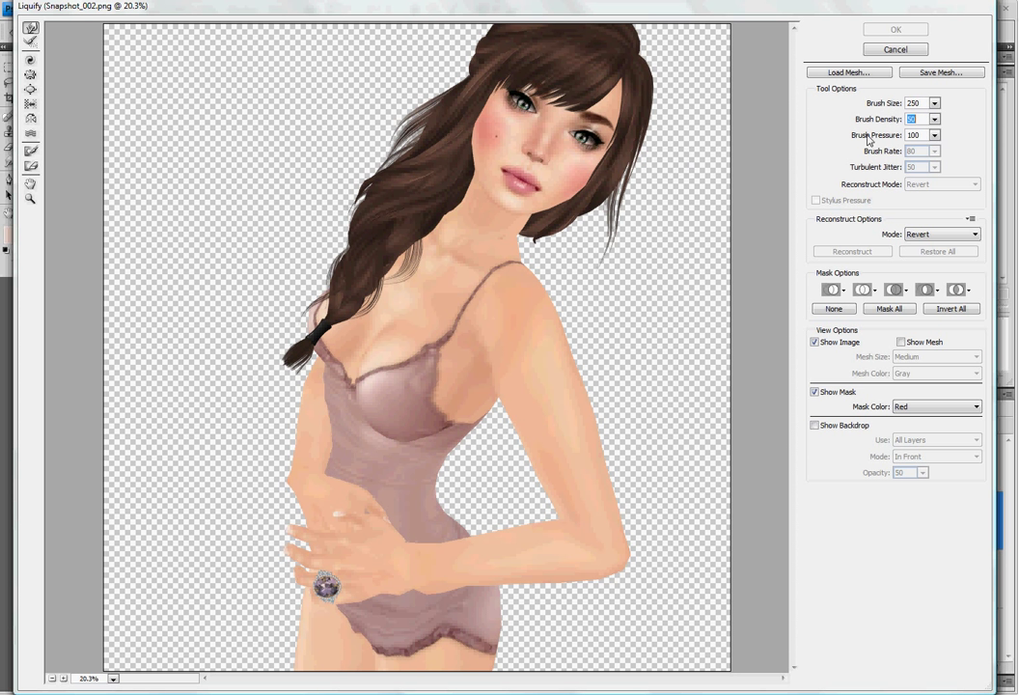
scroll(644, 106, "up", 1)
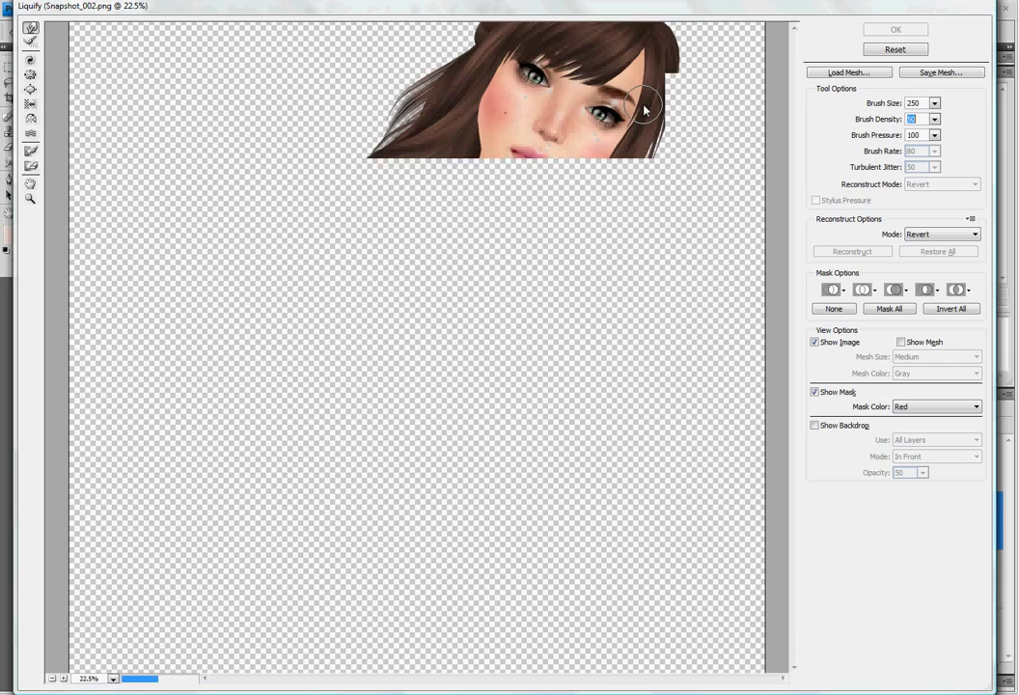
scroll(645, 108, "up", 2)
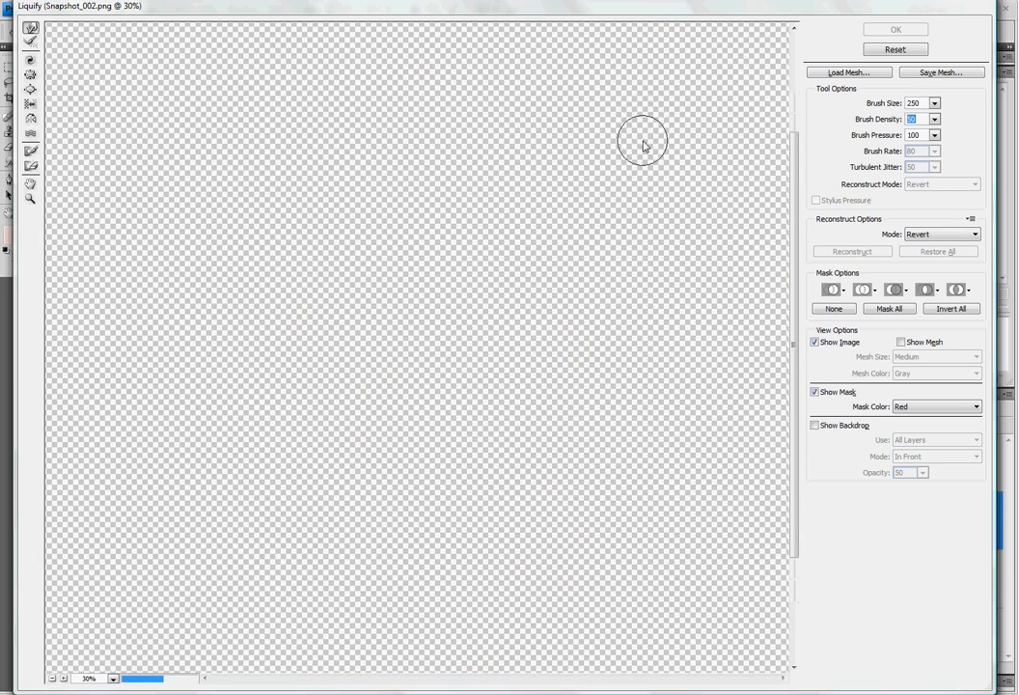
scroll(645, 146, "up", 1)
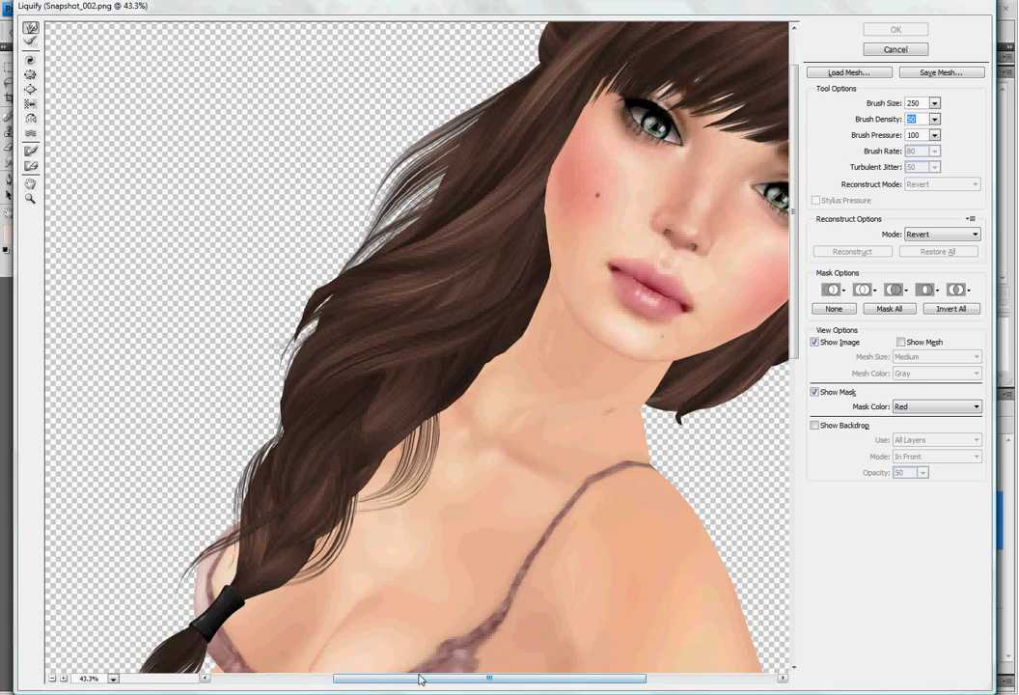
left_click_drag(420, 678, 506, 678)
scroll(620, 250, "up", 1)
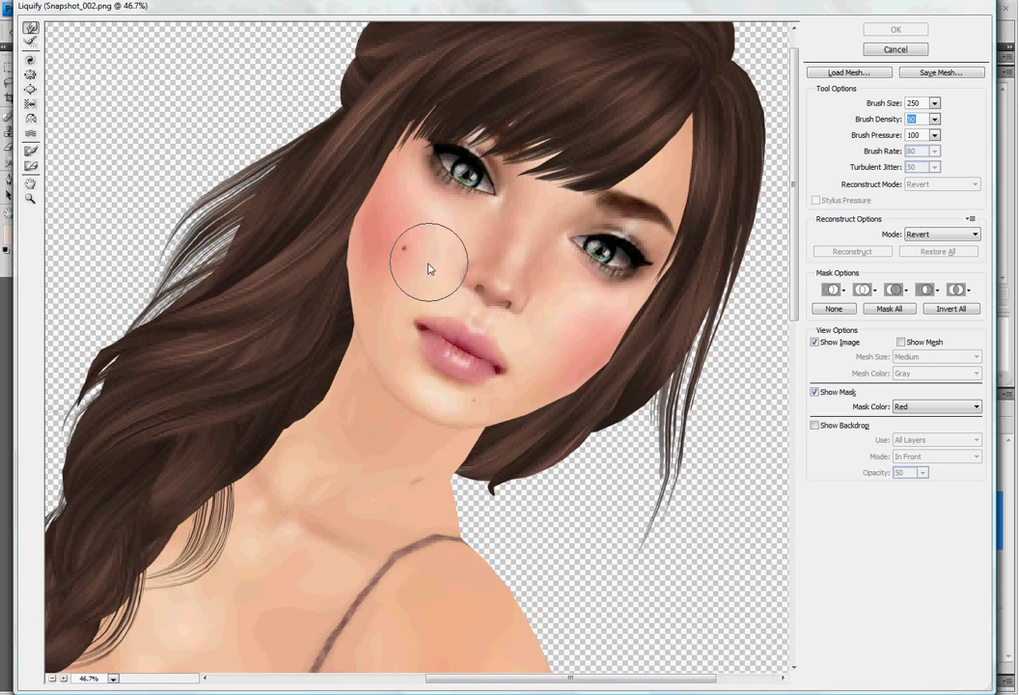
scroll(387, 203, "up", 1)
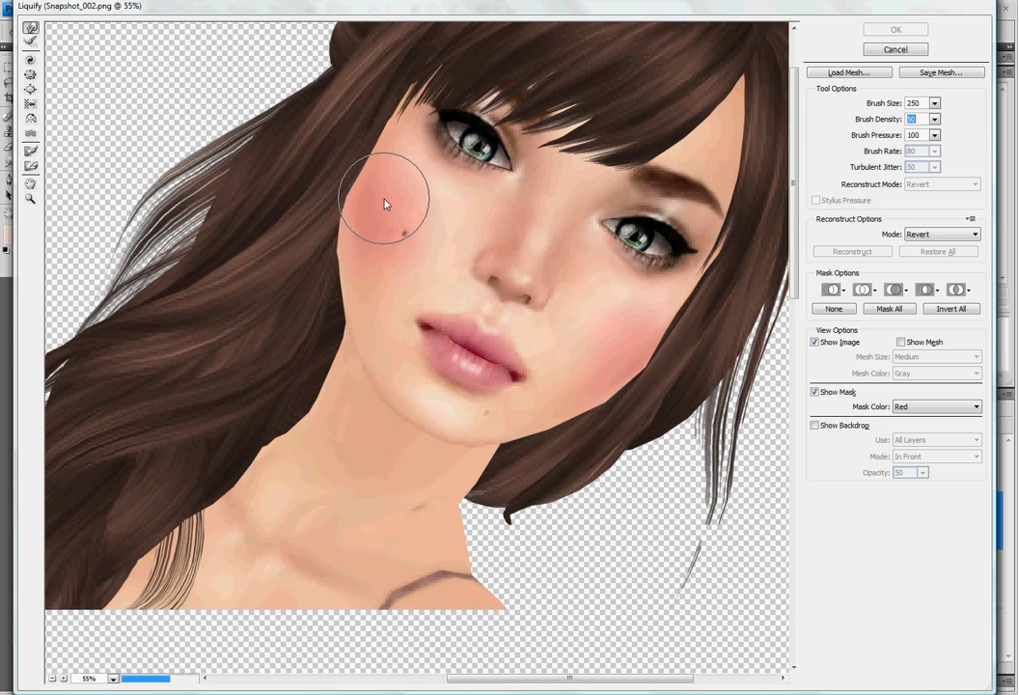
mouse_move(384, 203)
left_mouse_down()
mouse_move(400, 130)
mouse_move(369, 196)
mouse_move(365, 287)
left_mouse_up()
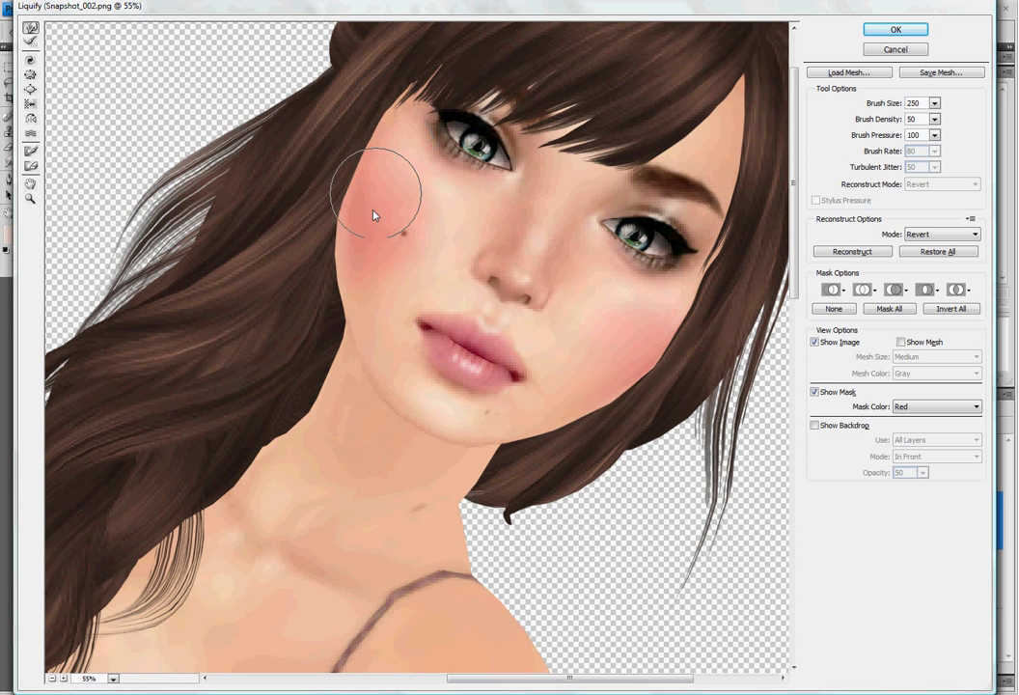
scroll(464, 318, "down", 3)
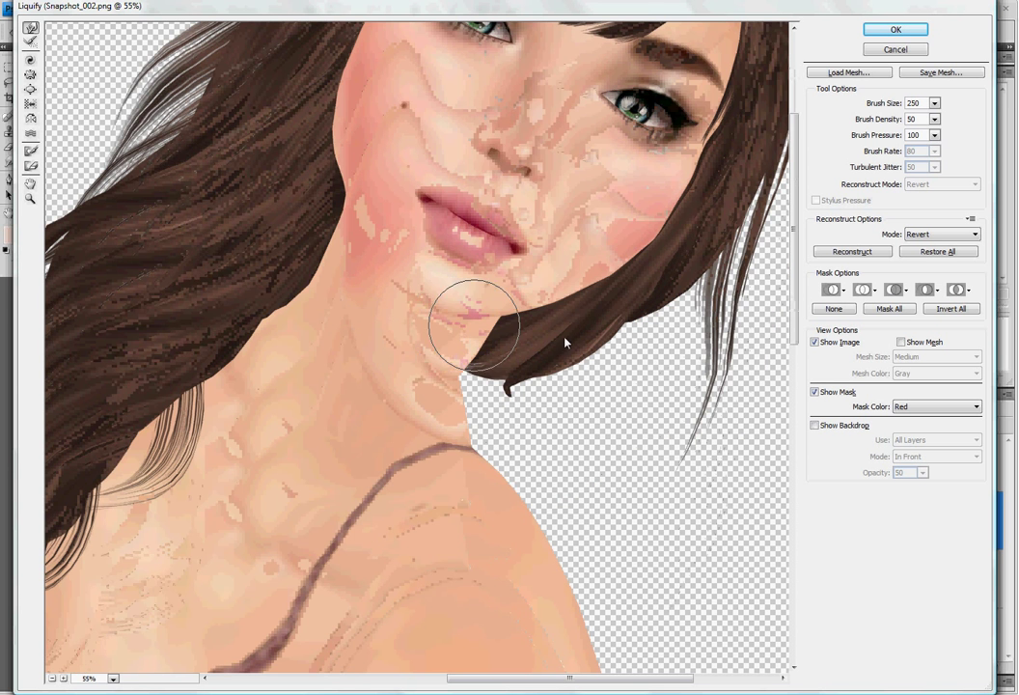
mouse_move(608, 260)
left_mouse_down()
mouse_move(510, 303)
mouse_move(466, 305)
mouse_move(355, 201)
mouse_move(399, 220)
mouse_move(385, 222)
mouse_move(394, 251)
mouse_move(445, 298)
mouse_move(297, 304)
mouse_move(335, 302)
mouse_move(298, 337)
mouse_move(302, 313)
mouse_move(281, 330)
mouse_move(310, 313)
mouse_move(283, 328)
mouse_move(404, 406)
mouse_move(472, 387)
mouse_move(435, 376)
mouse_move(496, 381)
mouse_move(479, 379)
mouse_move(445, 444)
mouse_move(492, 431)
mouse_move(479, 414)
mouse_move(502, 389)
mouse_move(490, 385)
mouse_move(498, 360)
left_mouse_up()
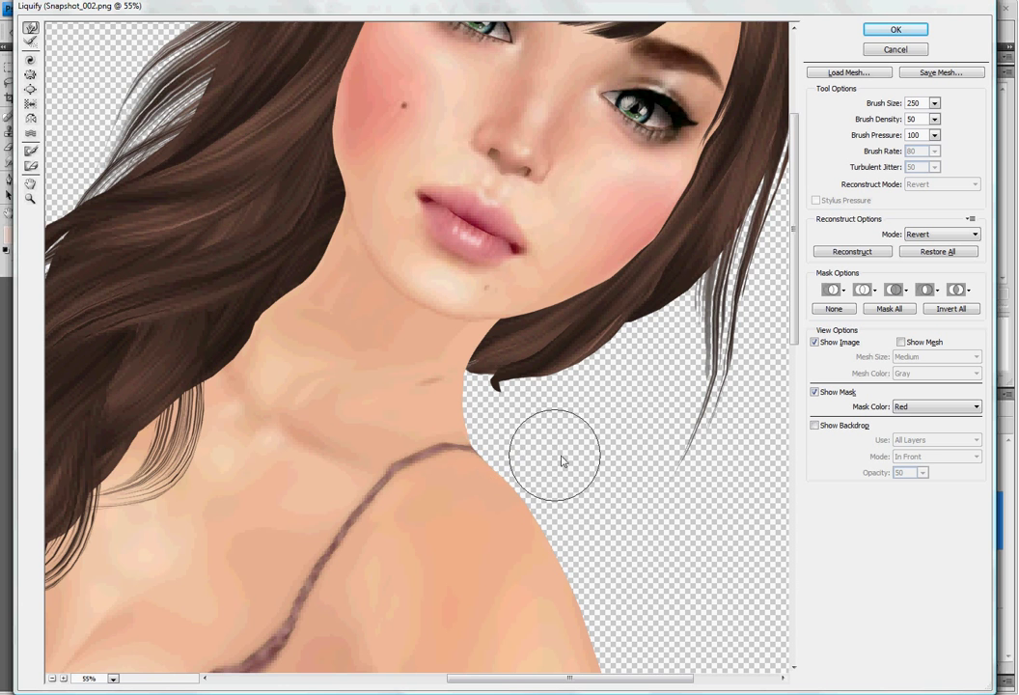
- Smooth the shoulder strap and the garment's jagged edge below the armpit with the Forward Warp tool
scroll(564, 462, "down", 5)
mouse_move(382, 168)
left_mouse_down()
mouse_move(364, 166)
mouse_move(432, 132)
left_mouse_up()
mouse_move(306, 333)
left_mouse_down()
mouse_move(207, 355)
mouse_move(205, 368)
mouse_move(278, 471)
mouse_move(286, 409)
left_mouse_up()
scroll(285, 409, "down", 2)
mouse_move(280, 302)
left_mouse_down()
mouse_move(261, 368)
mouse_move(246, 368)
mouse_move(264, 353)
mouse_move(257, 388)
mouse_move(239, 386)
mouse_move(246, 409)
mouse_move(260, 432)
mouse_move(279, 433)
mouse_move(270, 450)
mouse_move(325, 441)
left_mouse_up()
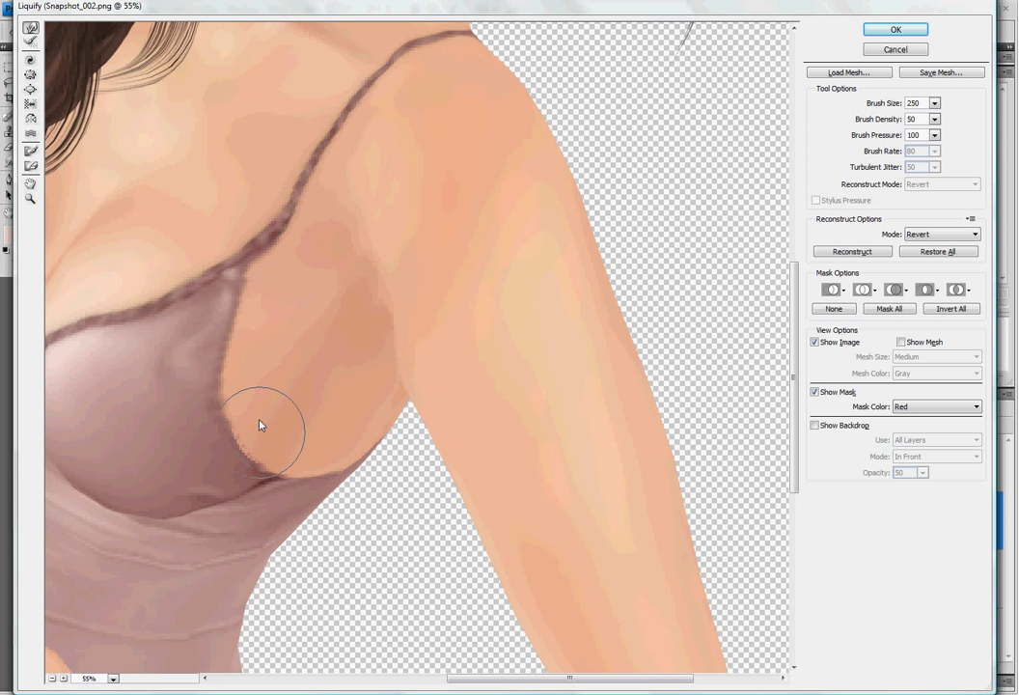
mouse_move(248, 380)
left_mouse_down()
mouse_move(266, 323)
mouse_move(302, 307)
left_mouse_up()
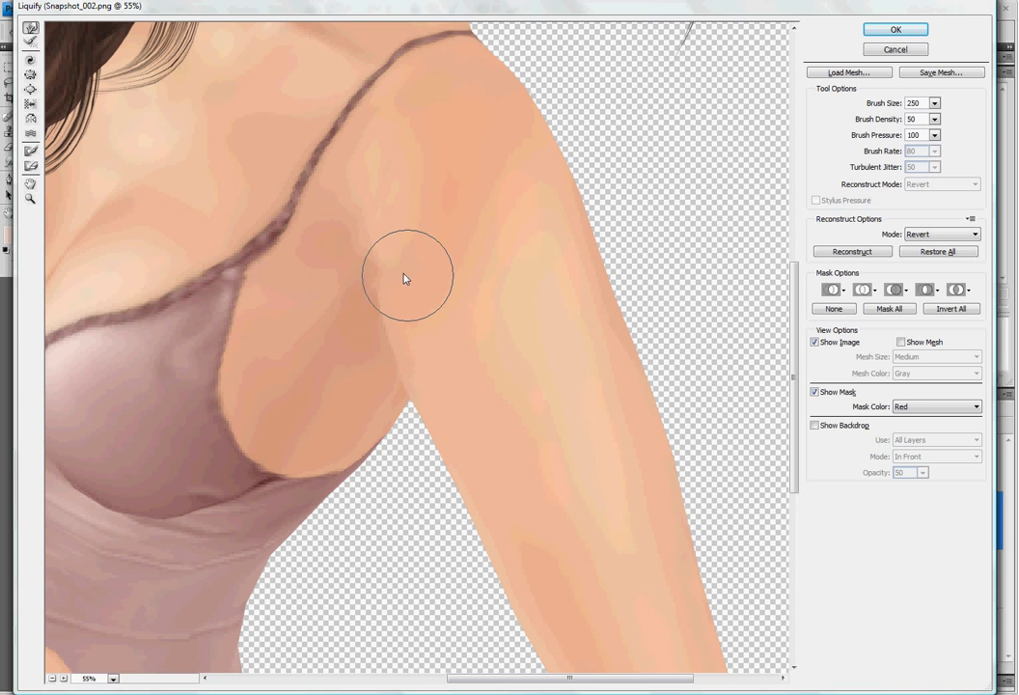
- Warp the waist into a smooth curve and round off the pointed elbow of the bent arm beside it
scroll(483, 396, "down", 5)
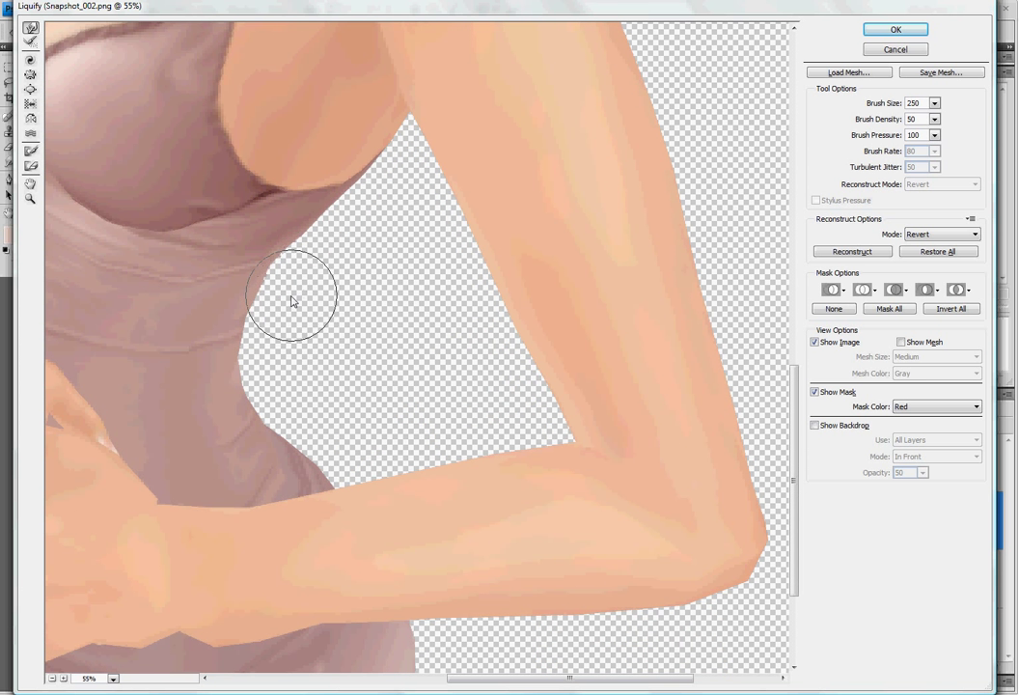
mouse_move(281, 301)
left_mouse_down()
mouse_move(262, 344)
mouse_move(264, 399)
mouse_move(289, 426)
mouse_move(273, 383)
mouse_move(286, 399)
left_mouse_up()
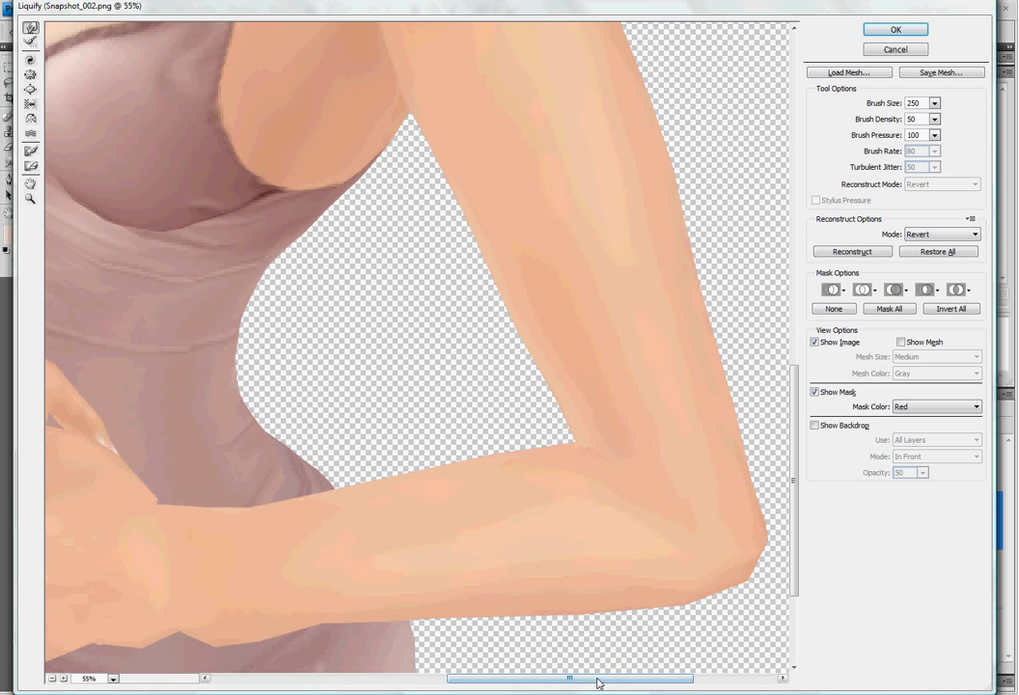
left_click_drag(598, 682, 646, 683)
scroll(669, 502, "down", 4)
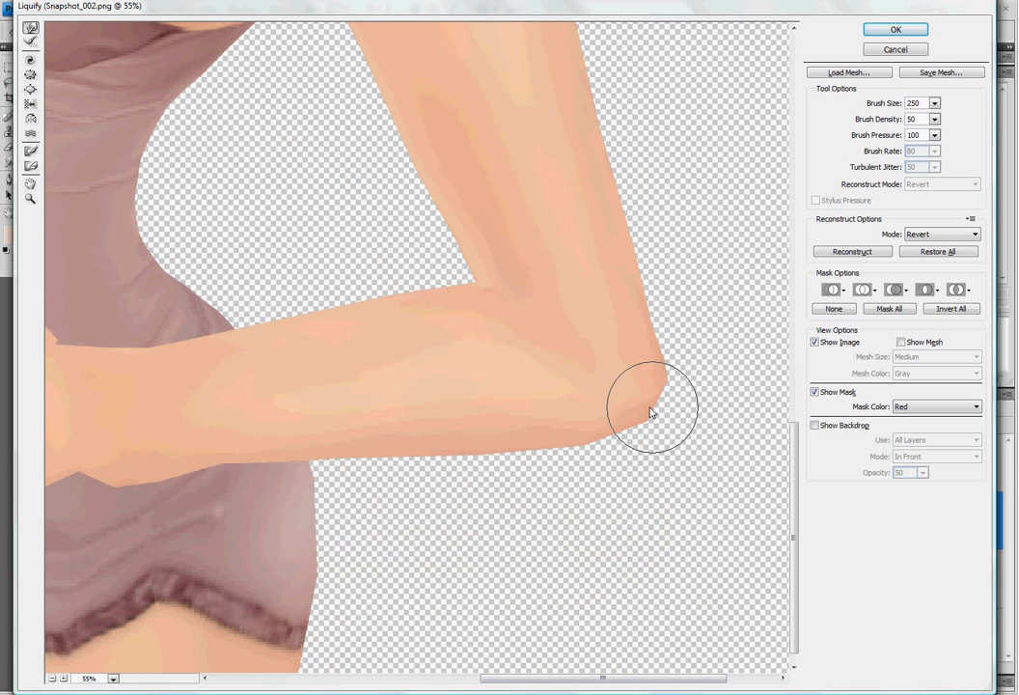
mouse_move(656, 409)
left_mouse_down()
mouse_move(627, 405)
mouse_move(635, 412)
mouse_move(601, 421)
mouse_move(607, 427)
mouse_move(646, 412)
mouse_move(538, 430)
mouse_move(637, 405)
left_mouse_up()
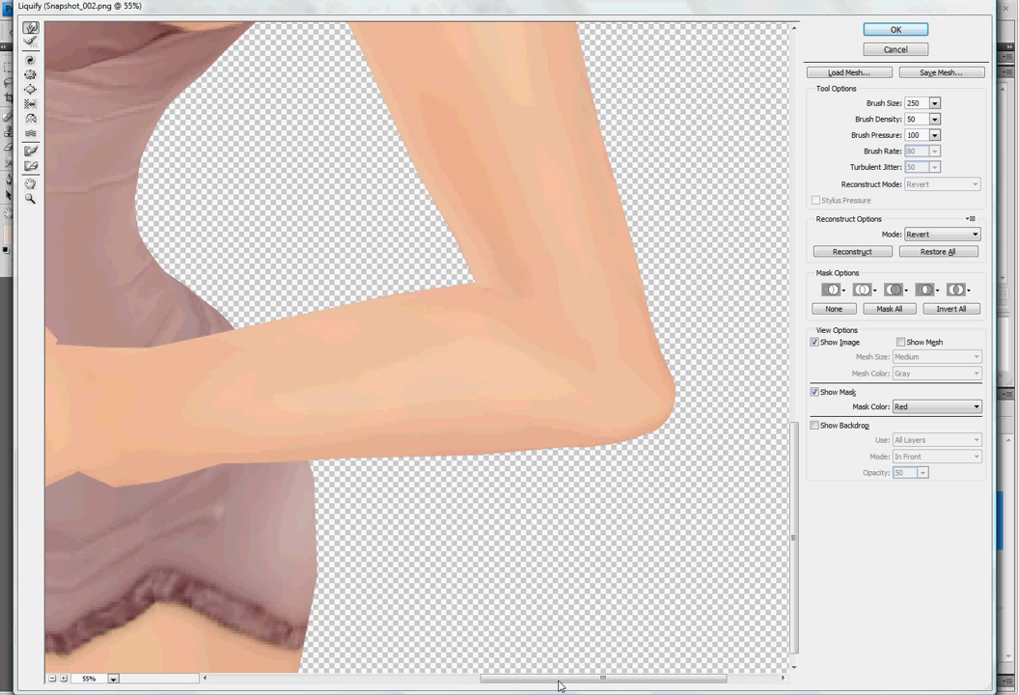
- Smooth the lower edge of the forearm, wrist and ringed hand, and soften the angular outline of the other arm
left_click_drag(567, 683, 458, 679)
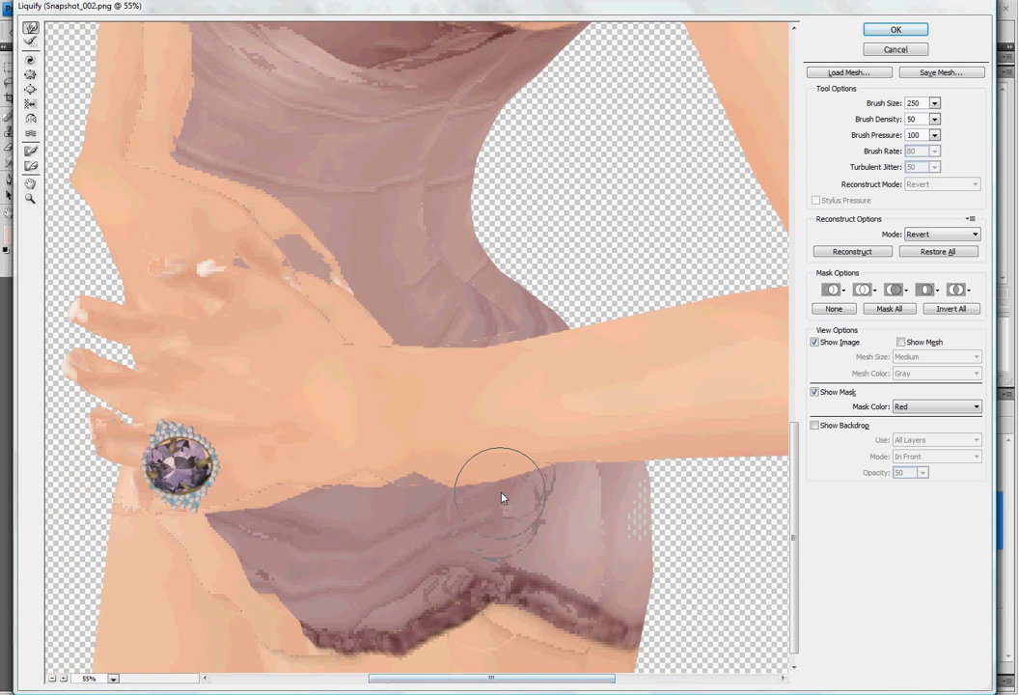
mouse_move(512, 489)
left_mouse_down()
mouse_move(453, 500)
mouse_move(450, 492)
mouse_move(436, 501)
mouse_move(422, 464)
left_mouse_up()
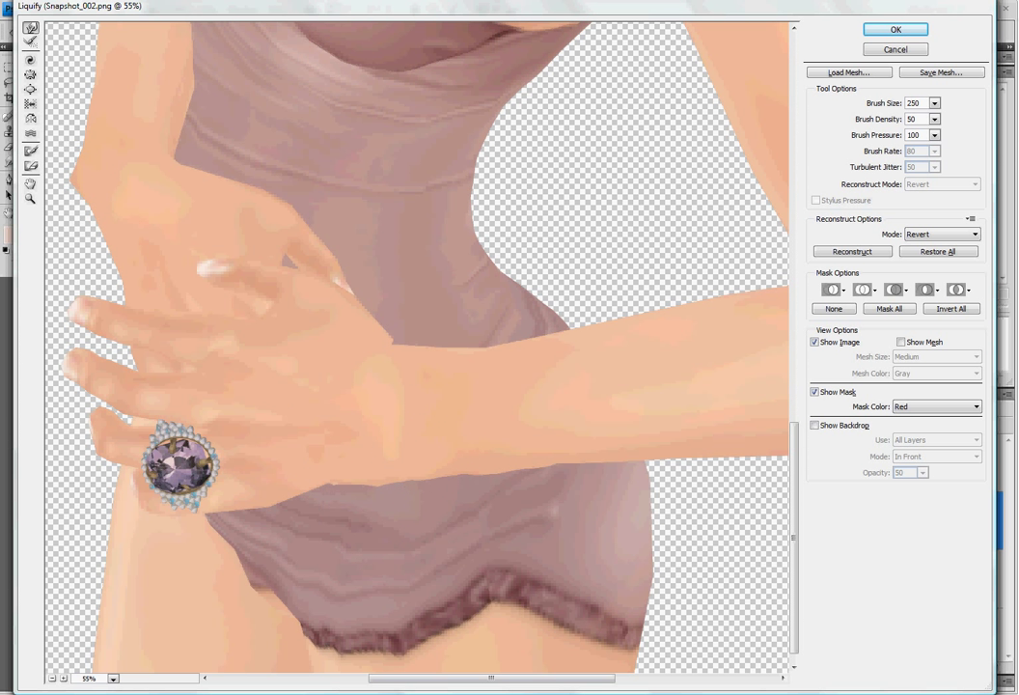
left_click_drag(490, 679, 466, 678)
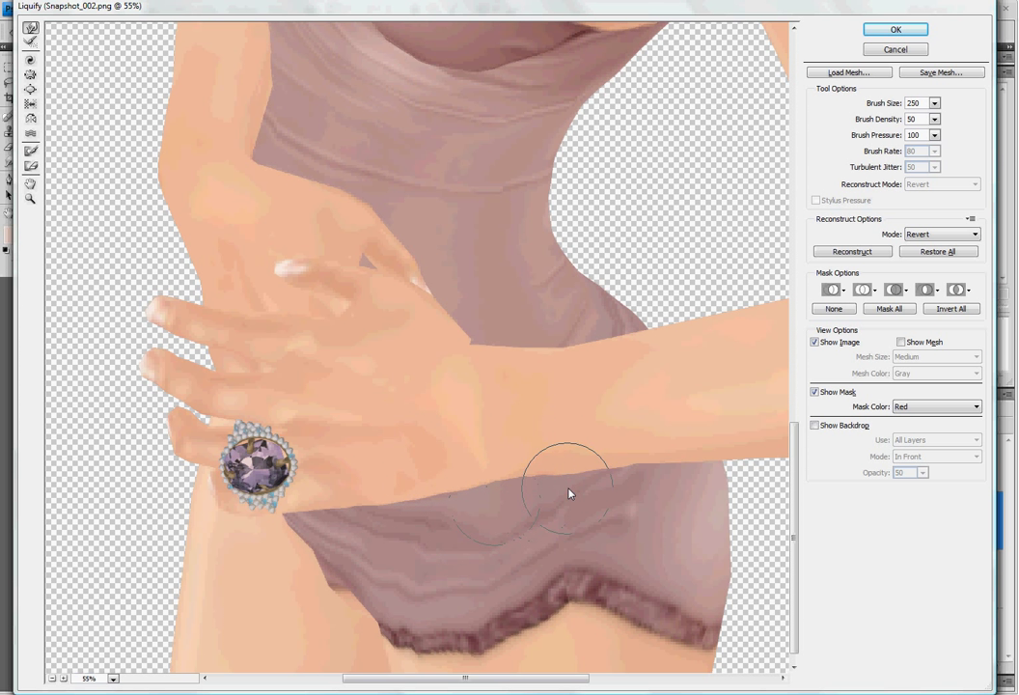
- Smooth the garment's side edge and lace hem over the thighs, and push the hip outward into a rounded curve
scroll(511, 537, "down", 1)
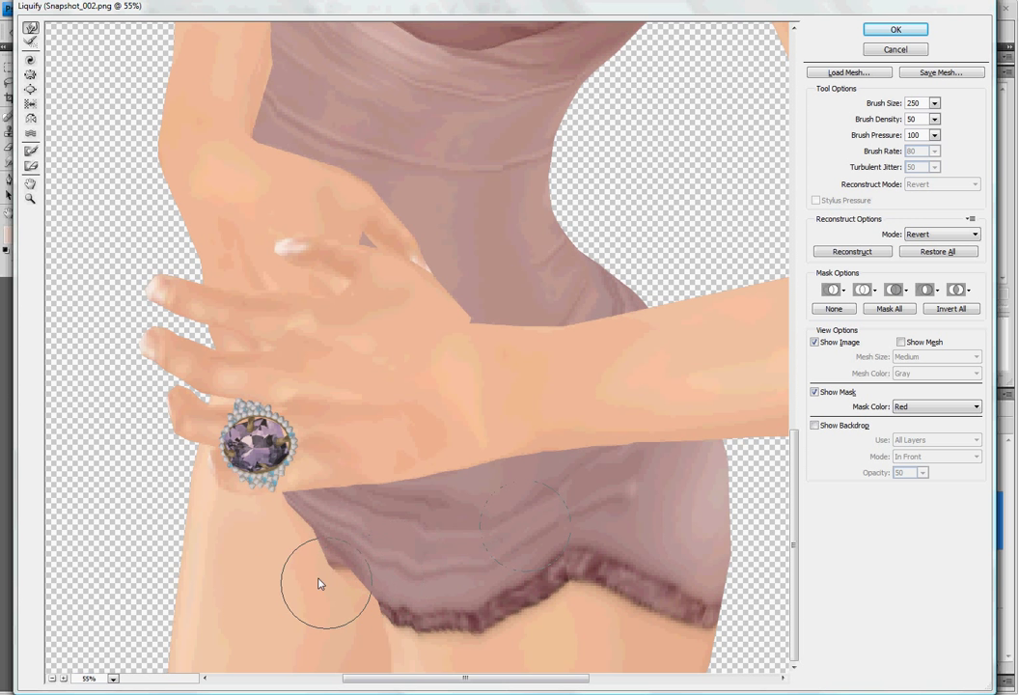
mouse_move(319, 582)
left_mouse_down()
mouse_move(325, 573)
mouse_move(327, 588)
left_mouse_up()
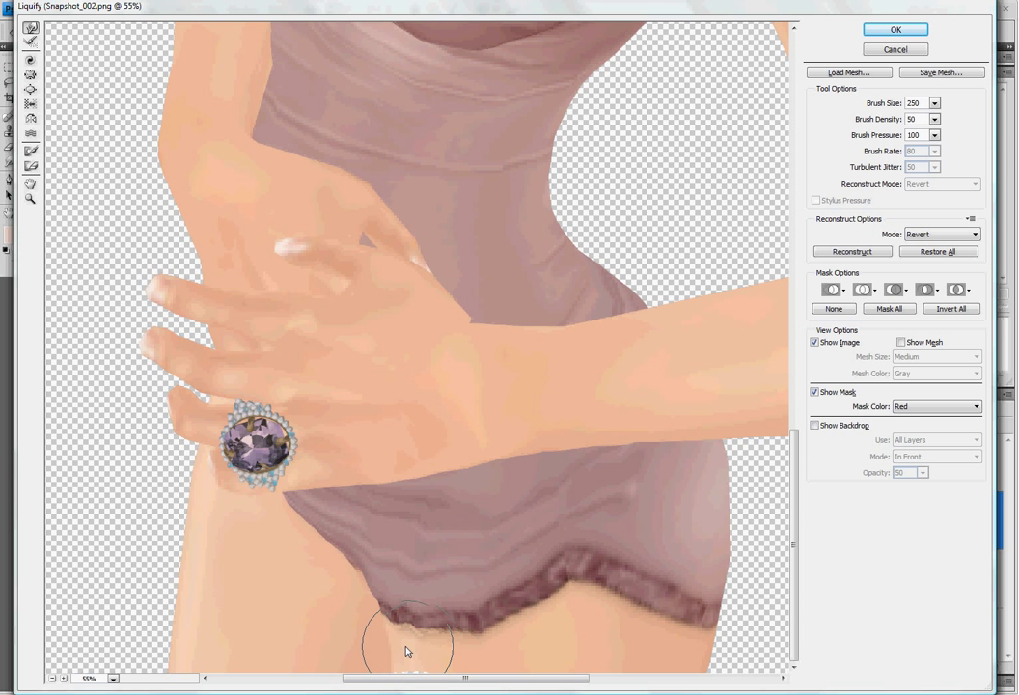
mouse_move(413, 647)
left_mouse_down()
mouse_move(396, 600)
mouse_move(407, 594)
mouse_move(424, 652)
mouse_move(421, 630)
mouse_move(453, 643)
mouse_move(451, 633)
mouse_move(498, 639)
mouse_move(554, 602)
mouse_move(586, 625)
mouse_move(586, 605)
mouse_move(571, 620)
mouse_move(558, 598)
mouse_move(602, 593)
mouse_move(638, 623)
mouse_move(725, 630)
left_mouse_up()
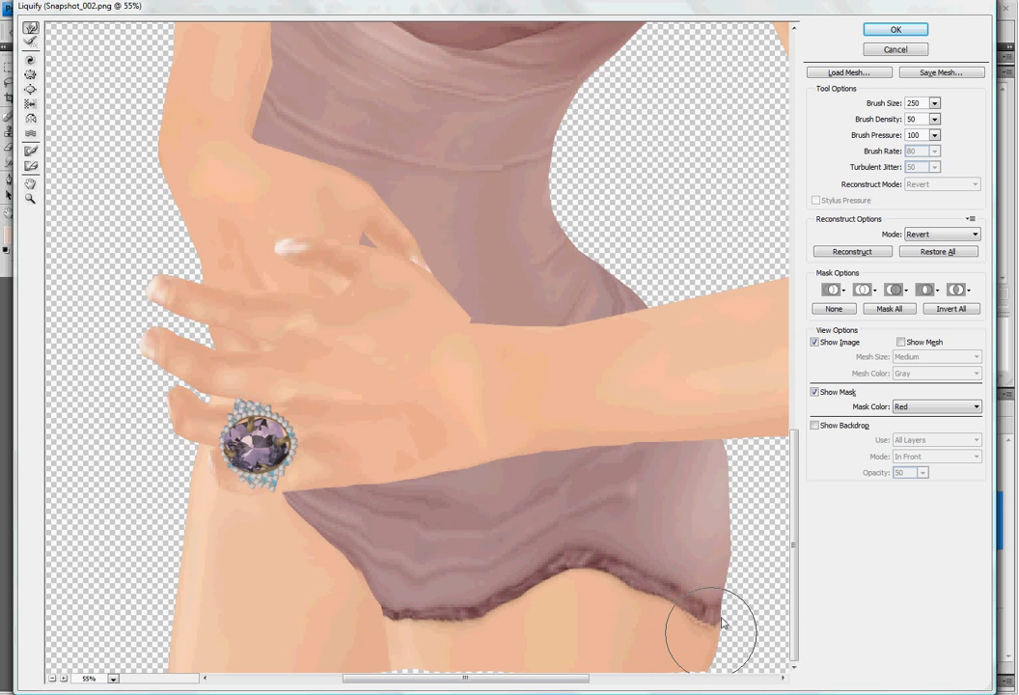
mouse_move(701, 486)
left_mouse_down()
mouse_move(715, 456)
mouse_move(713, 485)
mouse_move(723, 486)
mouse_move(726, 509)
mouse_move(708, 596)
mouse_move(723, 602)
mouse_move(723, 648)
mouse_move(747, 630)
mouse_move(758, 601)
mouse_move(731, 649)
mouse_move(697, 605)
mouse_move(717, 591)
mouse_move(686, 568)
mouse_move(721, 537)
mouse_move(720, 476)
left_mouse_up()
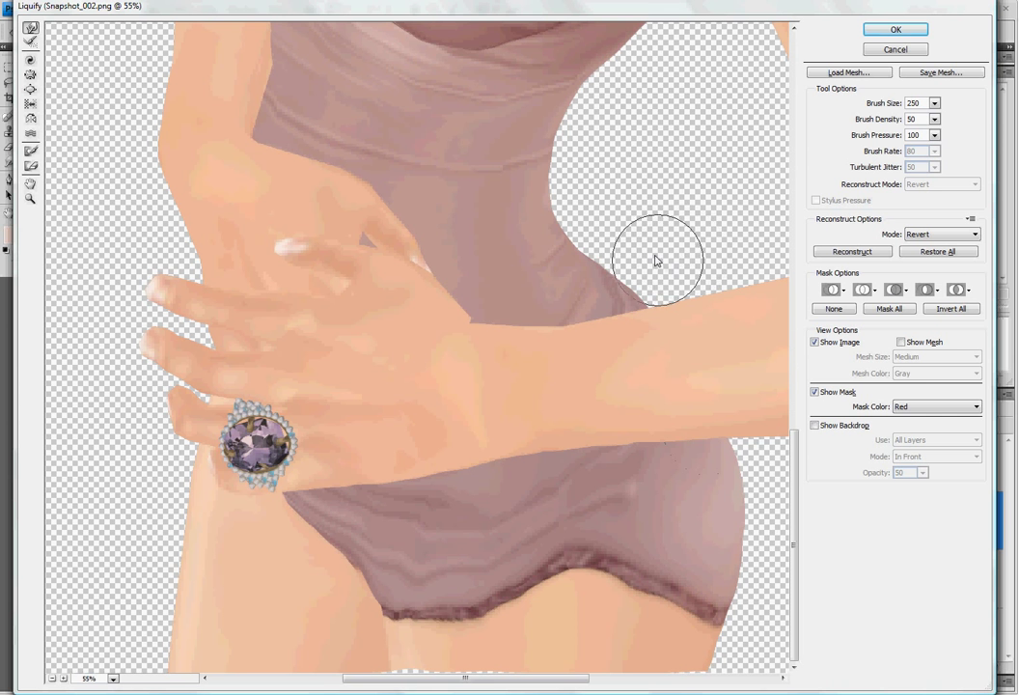
scroll(583, 224, "up", 4)
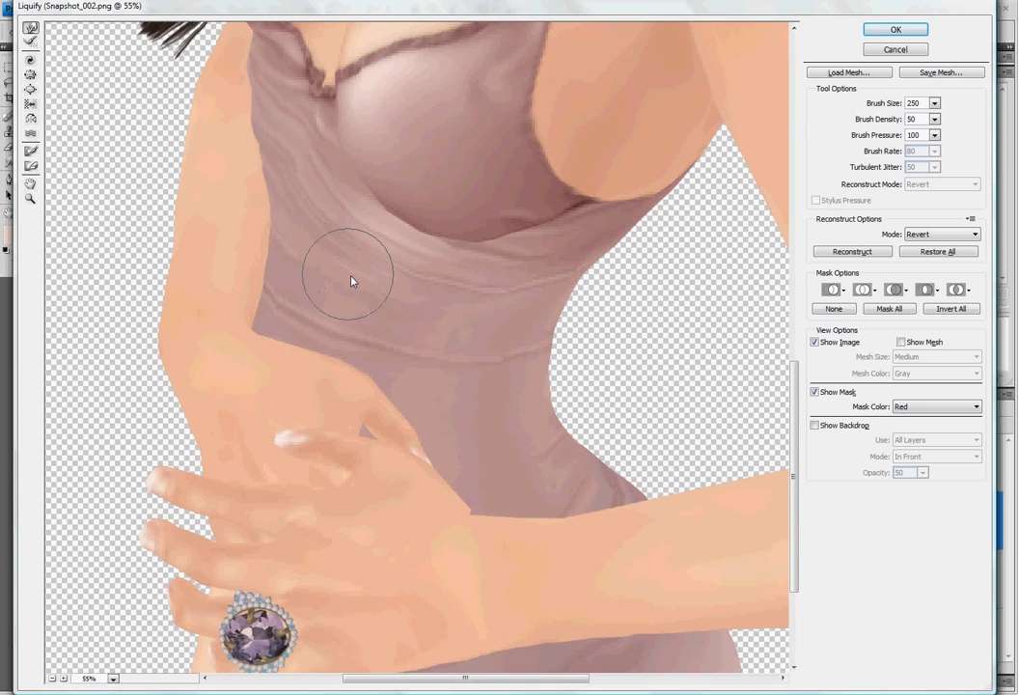
- Push the hair's edge beside the neck toward the skin with the Forward Warp tool at brush size 250
scroll(357, 267, "up", 3)
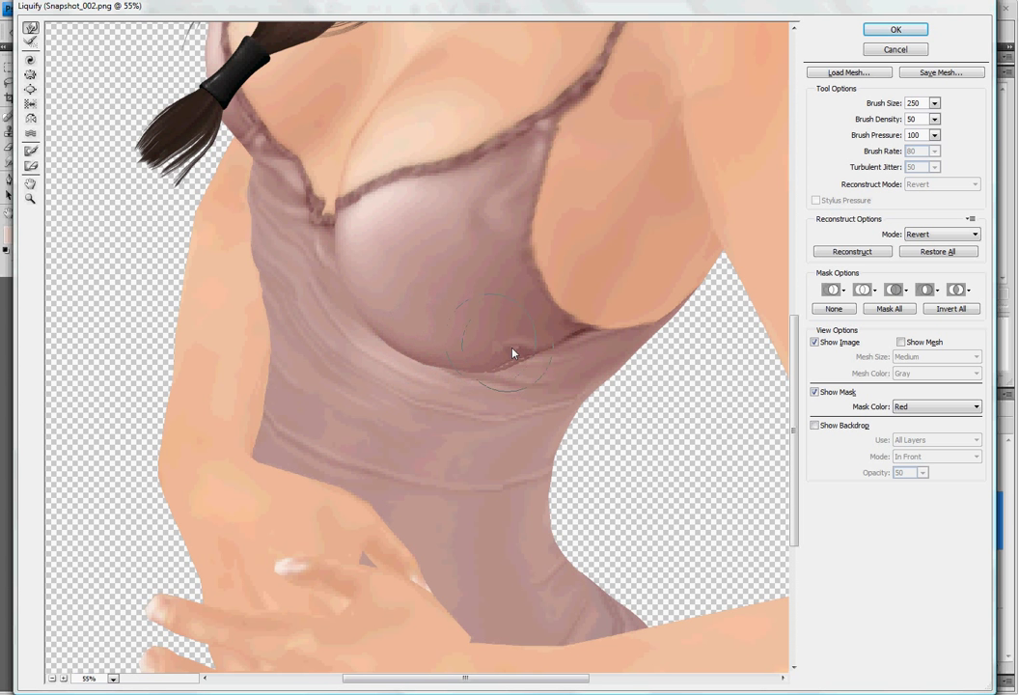
scroll(371, 259, "up", 3)
scroll(370, 259, "up", 1)
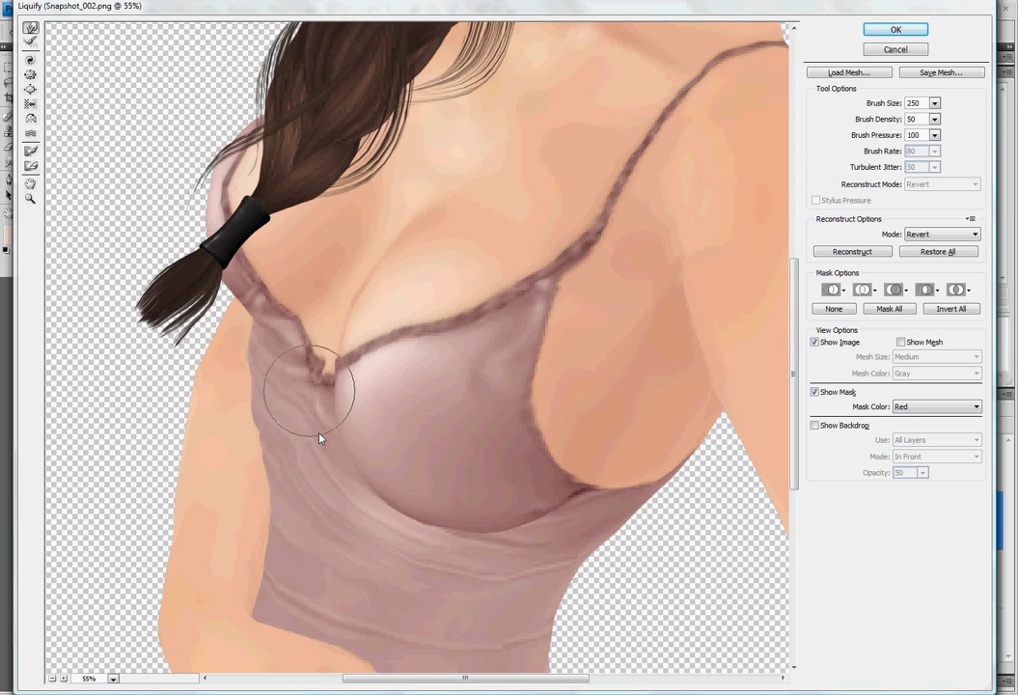
scroll(319, 434, "down", 10)
scroll(320, 443, "down", 1)
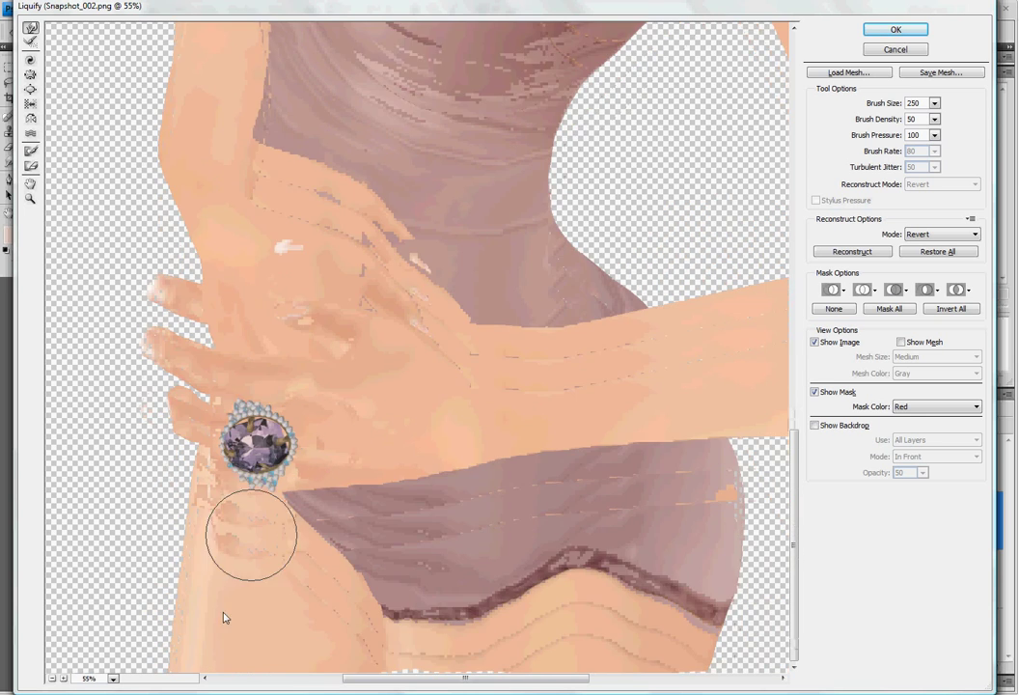
scroll(223, 615, "up", 10)
scroll(191, 606, "up", 5)
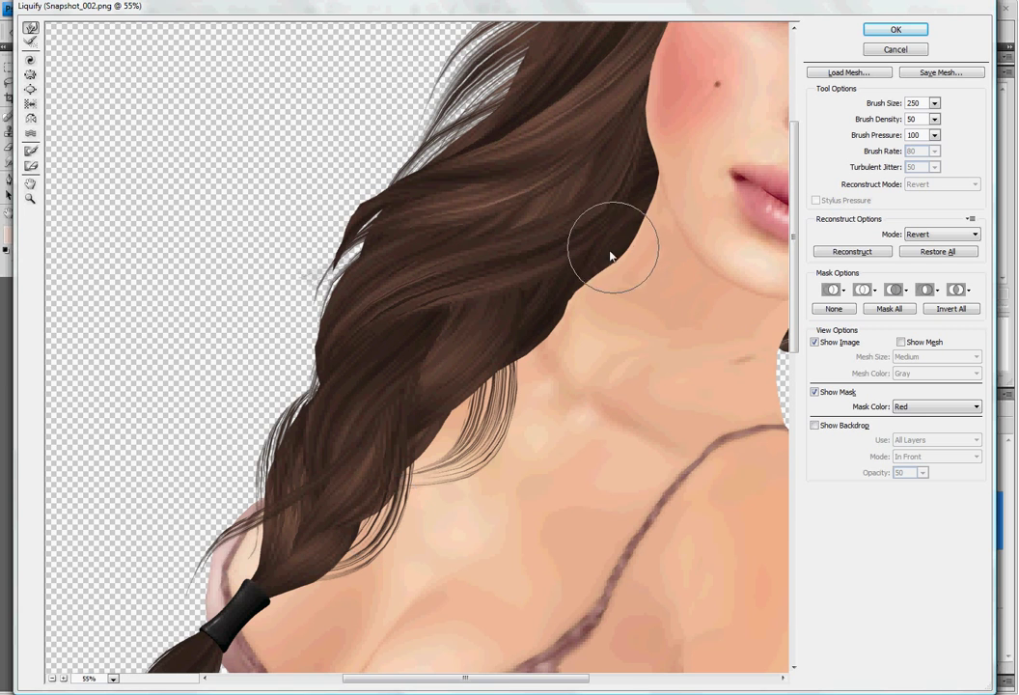
mouse_move(610, 257)
left_mouse_down()
mouse_move(579, 258)
mouse_move(600, 308)
mouse_move(636, 288)
left_mouse_up()
- Refine the garment's waist edge and its border with the adjacent arm using Forward Warp brush sizes 25 and 50
scroll(459, 363, "down", 10)
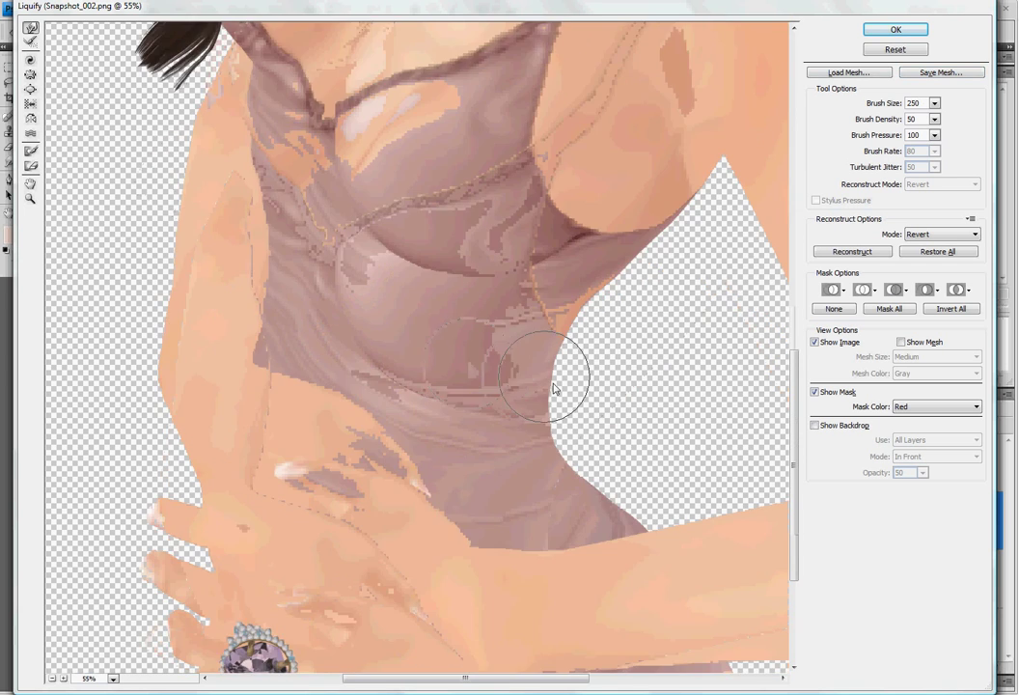
scroll(555, 389, "up", 1)
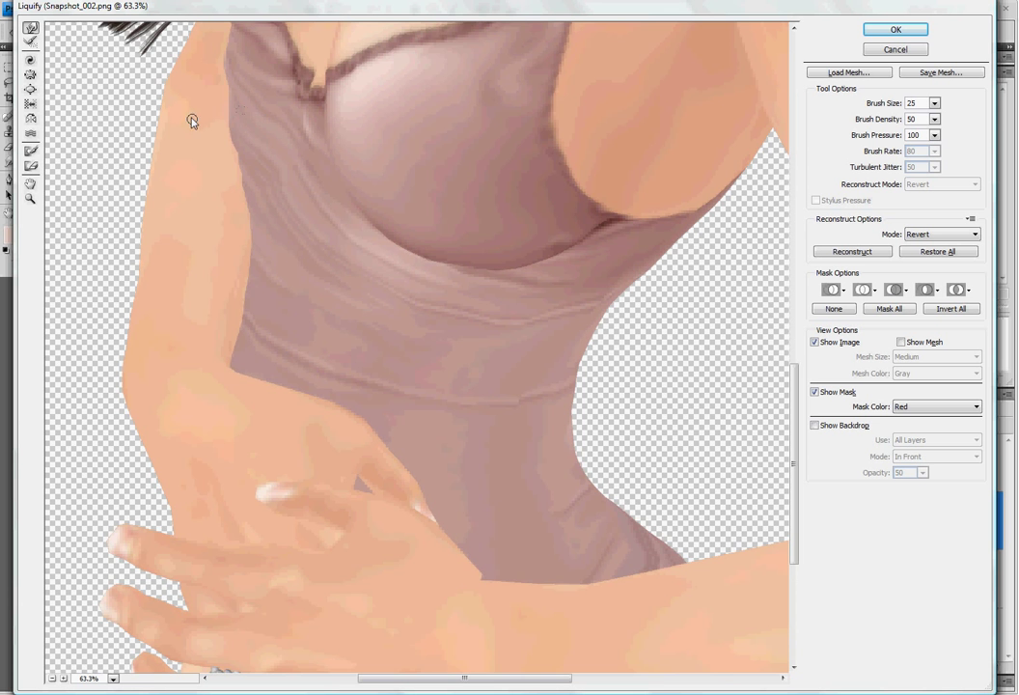
key("ctrl+plus")
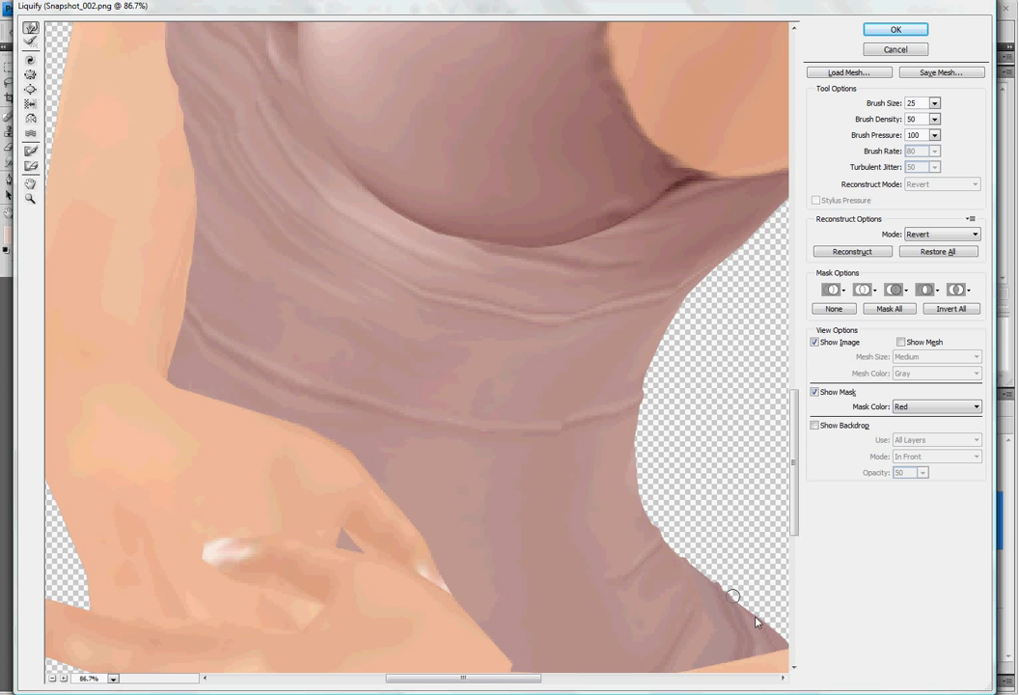
scroll(733, 540, "up", 4)
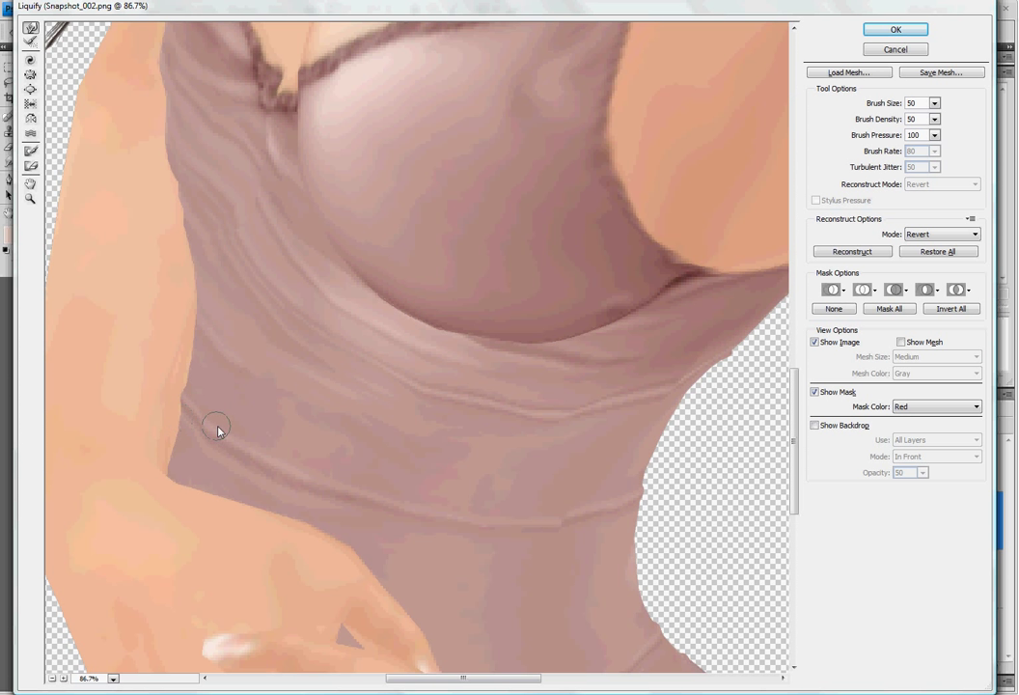
scroll(203, 405, "up", 3)
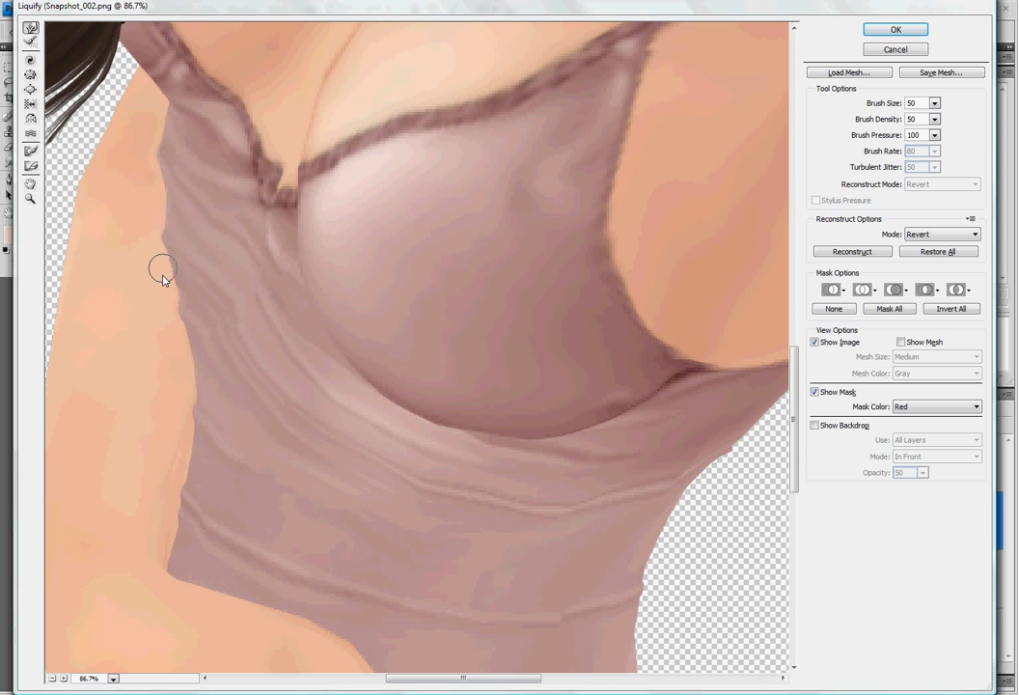
scroll(198, 347, "up", 5)
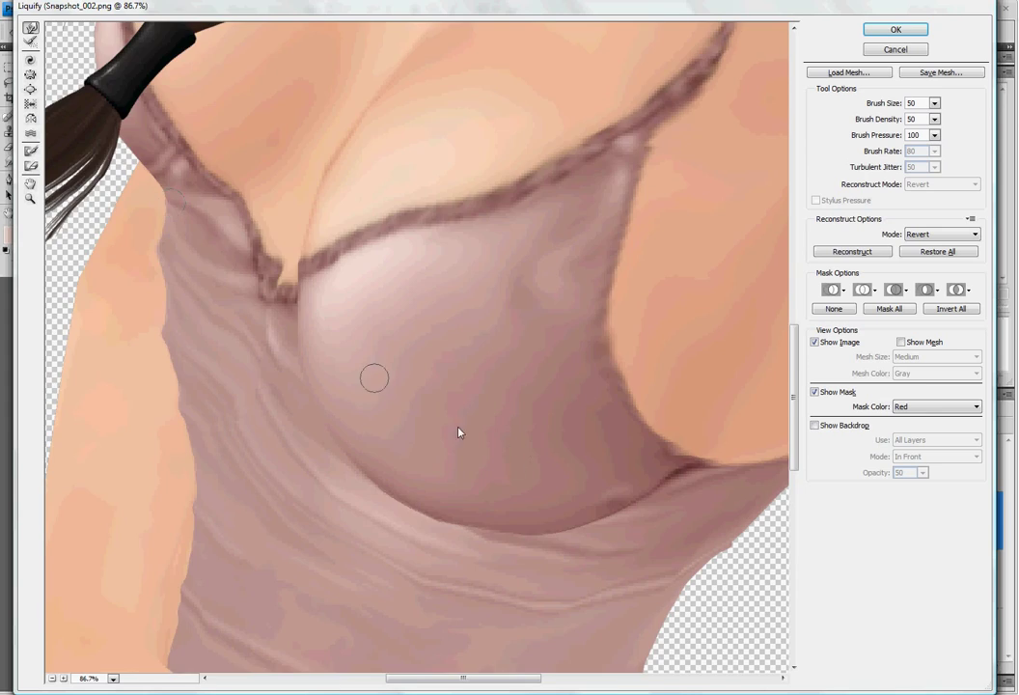
- Check the whole warped figure and apply the Liquify changes to the layer
scroll(460, 429, "down", 5)
scroll(264, 475, "down", 1)
scroll(263, 475, "down", 2)
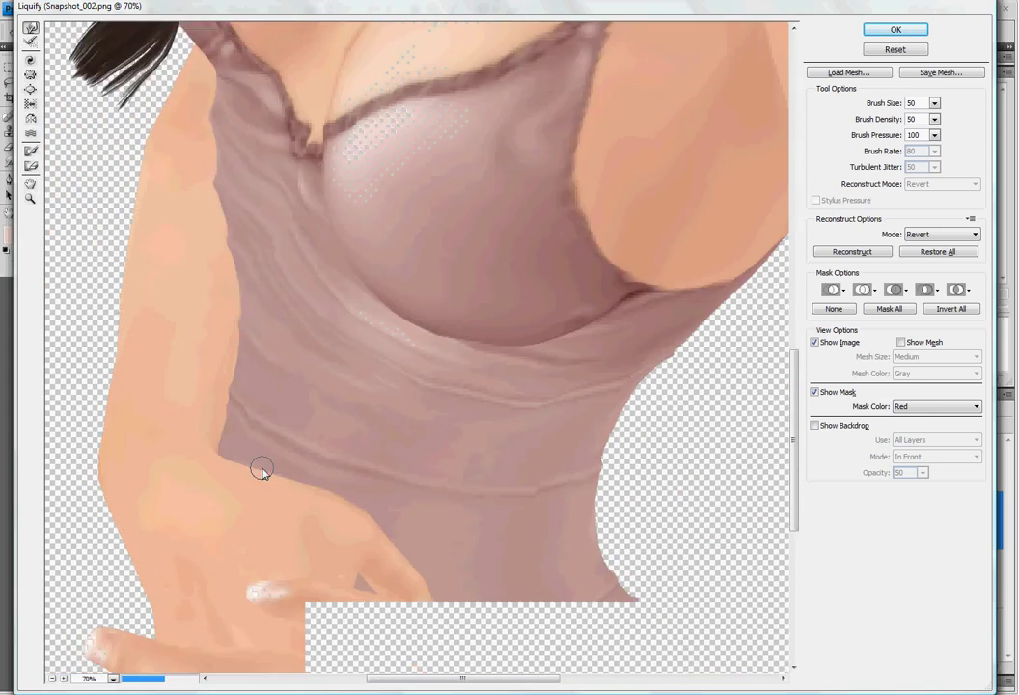
scroll(261, 468, "down", 1)
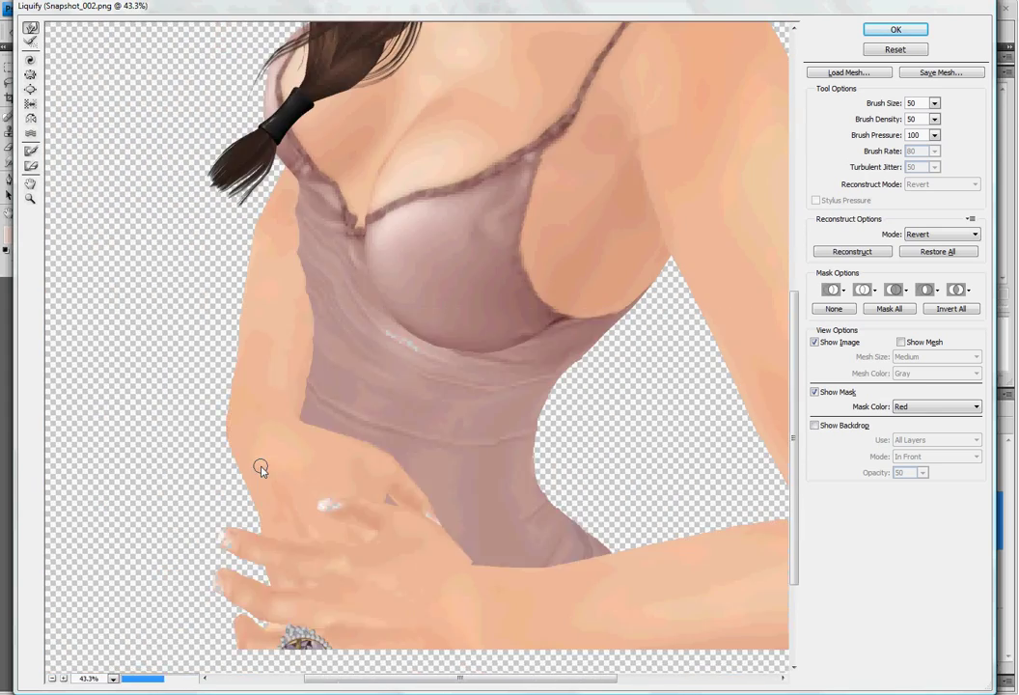
scroll(260, 468, "down", 1)
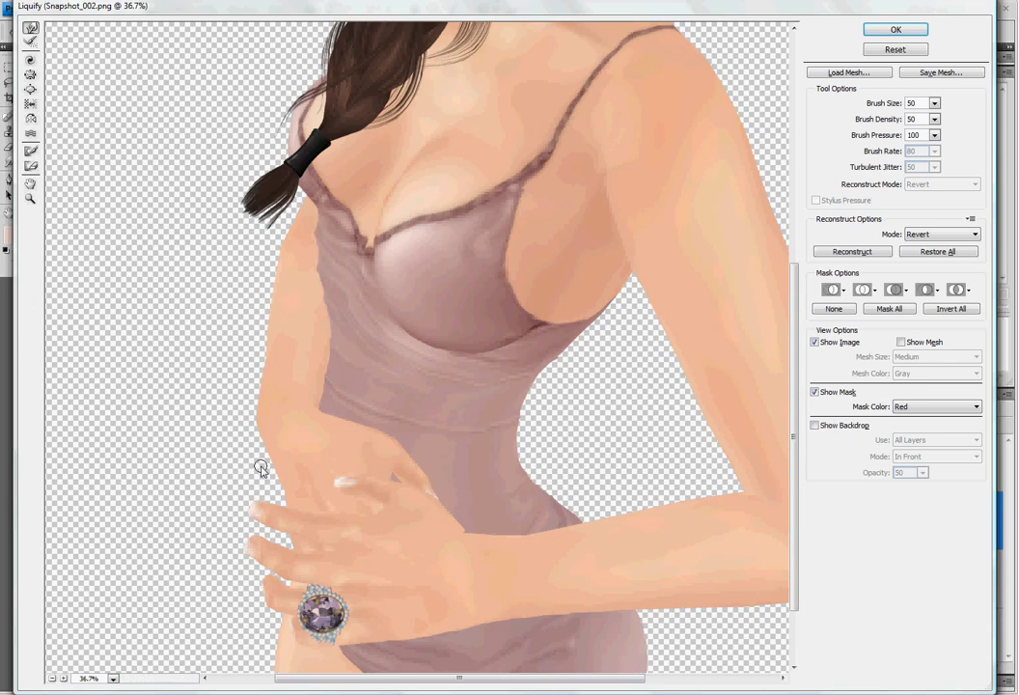
scroll(260, 468, "down", 1)
scroll(261, 468, "down", 1)
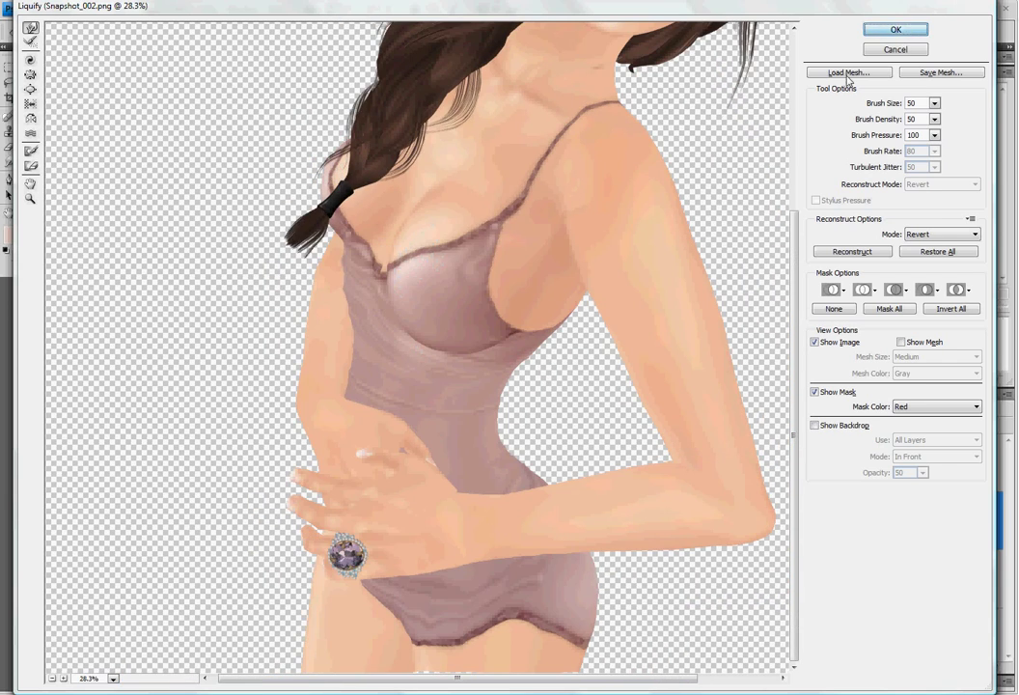
left_click(898, 31)
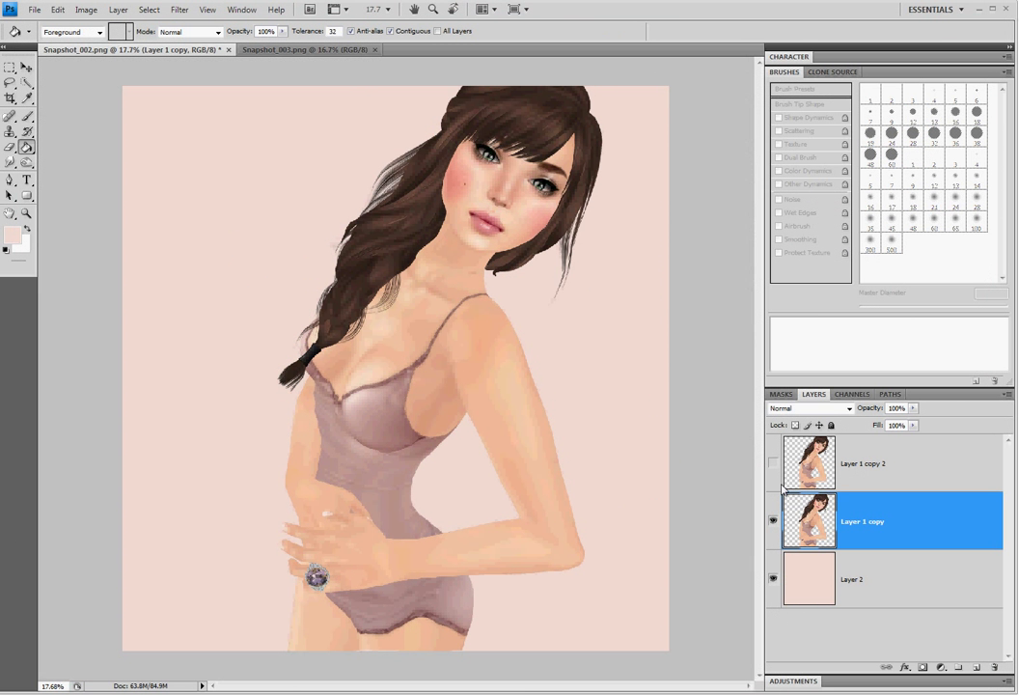
- Compare the backup Layer 1 copy 2 with the liquified Layer 1 copy by toggling their visibility, leaving only the backup hidden
left_click(774, 464)
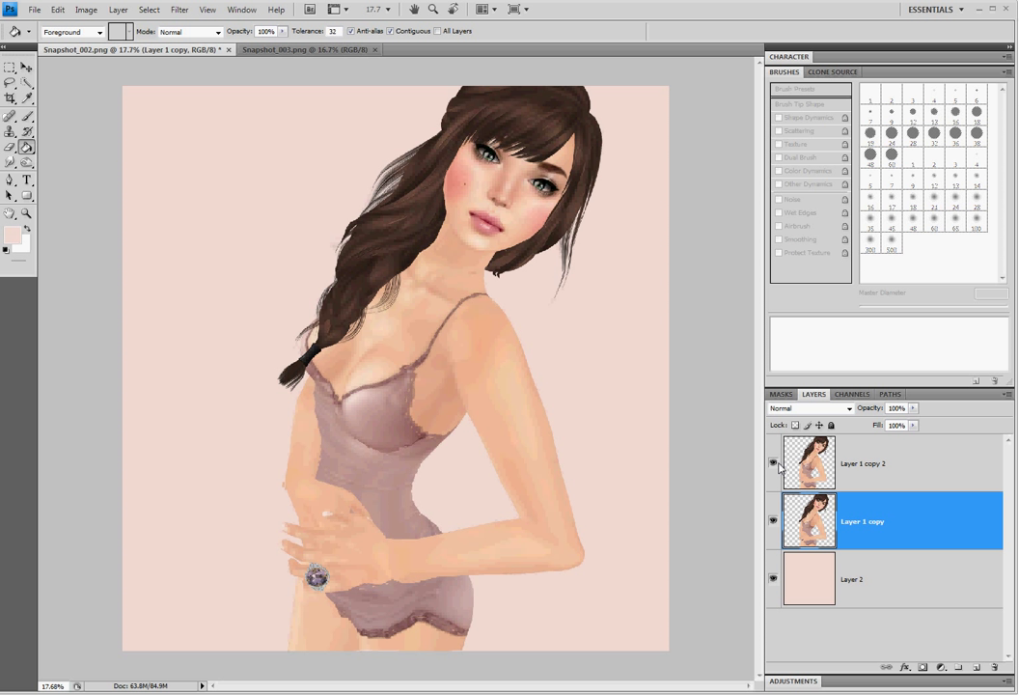
left_click(774, 522)
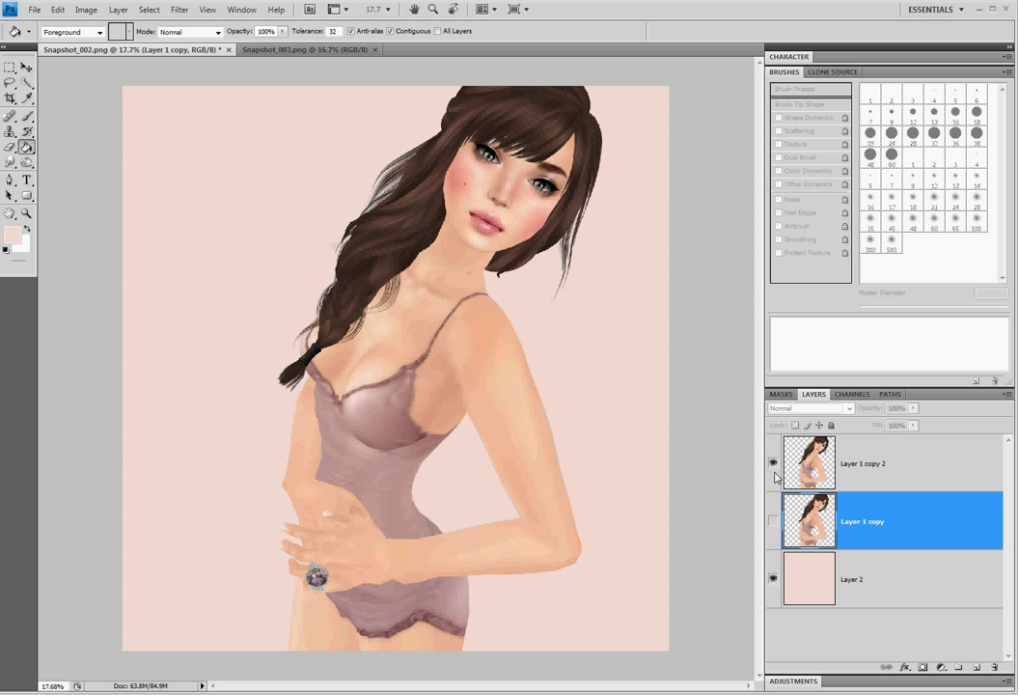
left_click(774, 522)
left_click(774, 464)
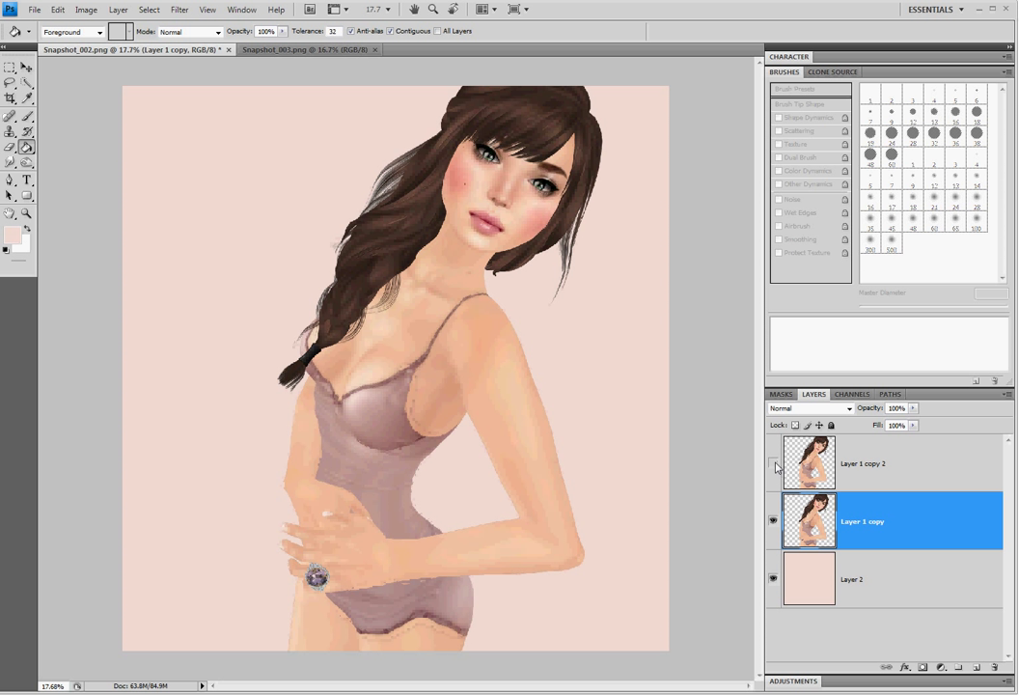
left_click(774, 464)
left_click(774, 464)
left_click(776, 465)
left_click(776, 465)
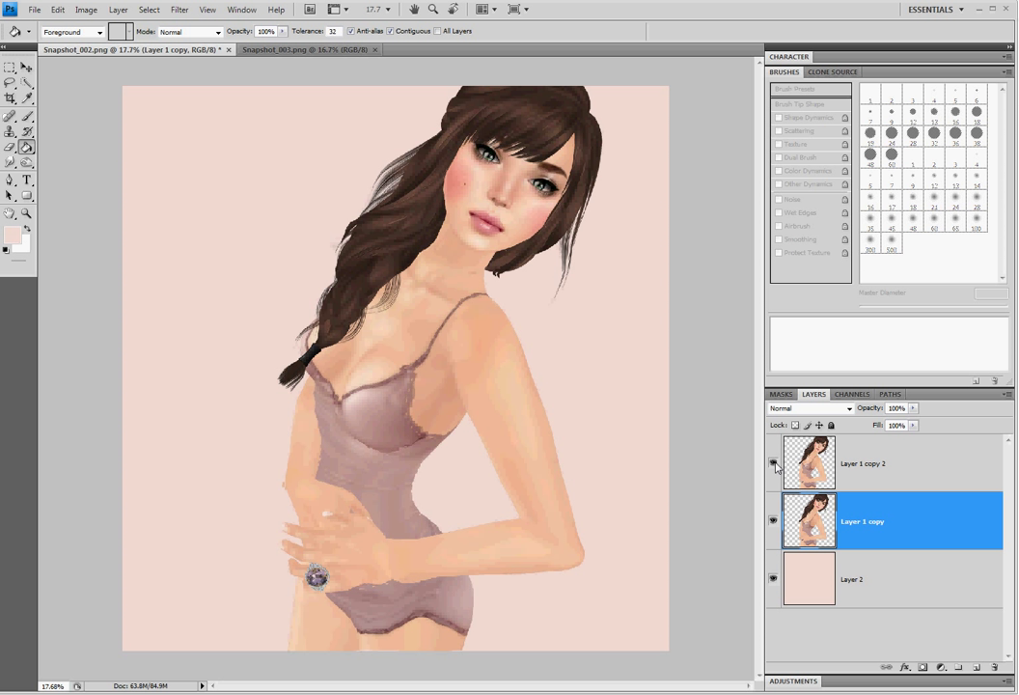
left_click(776, 466)
left_click(776, 465)
left_click(776, 466)
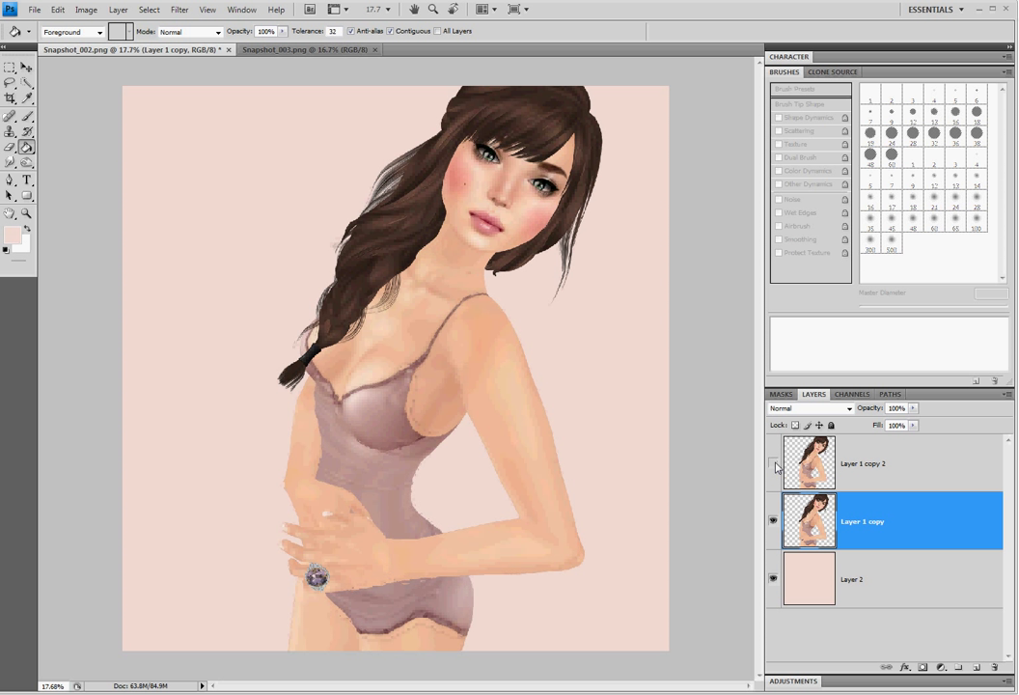
left_click(776, 465)
left_click(776, 465)
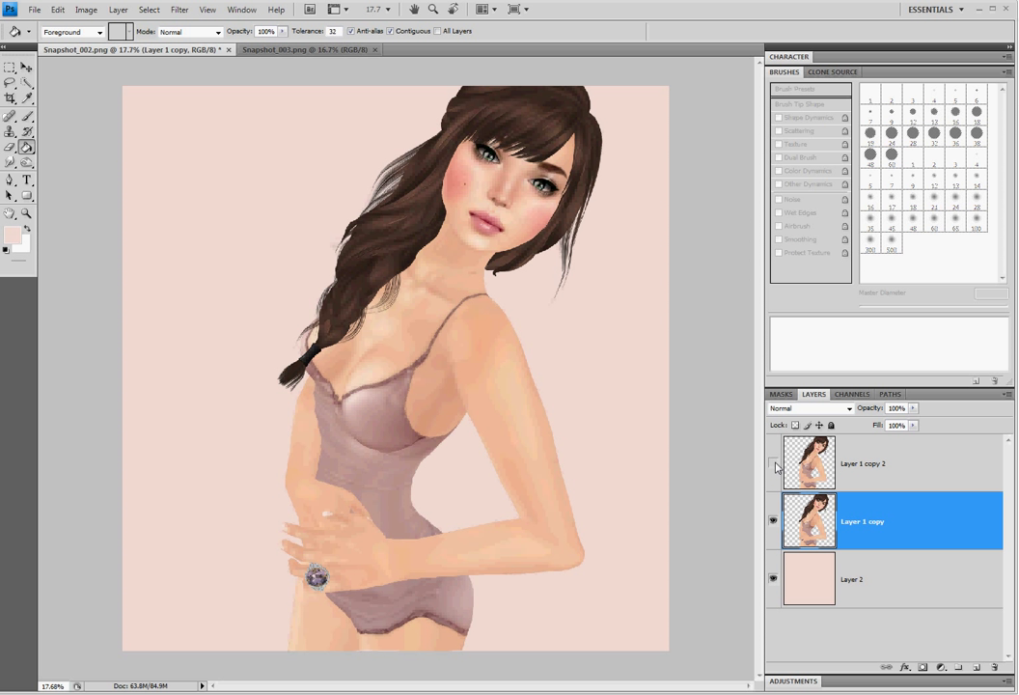
left_click(776, 465)
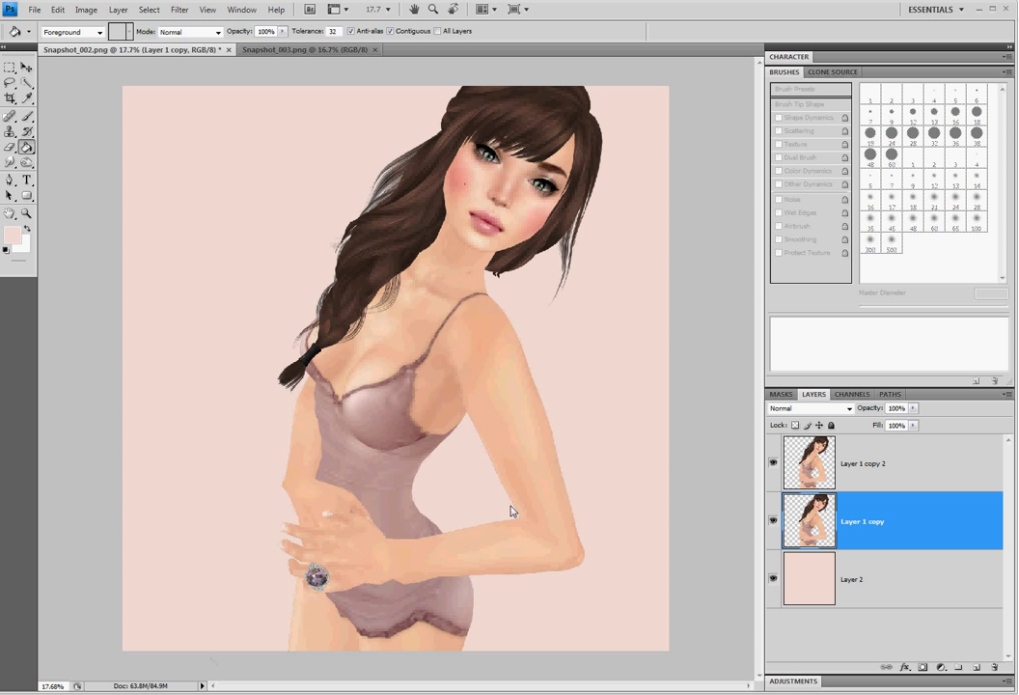
left_click(774, 467)
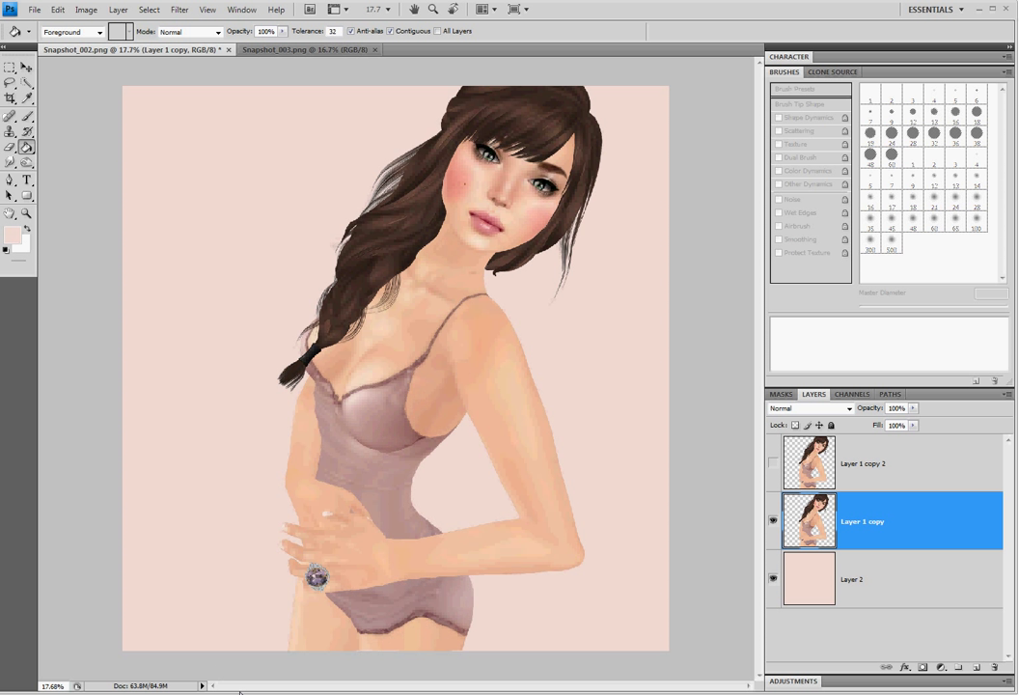